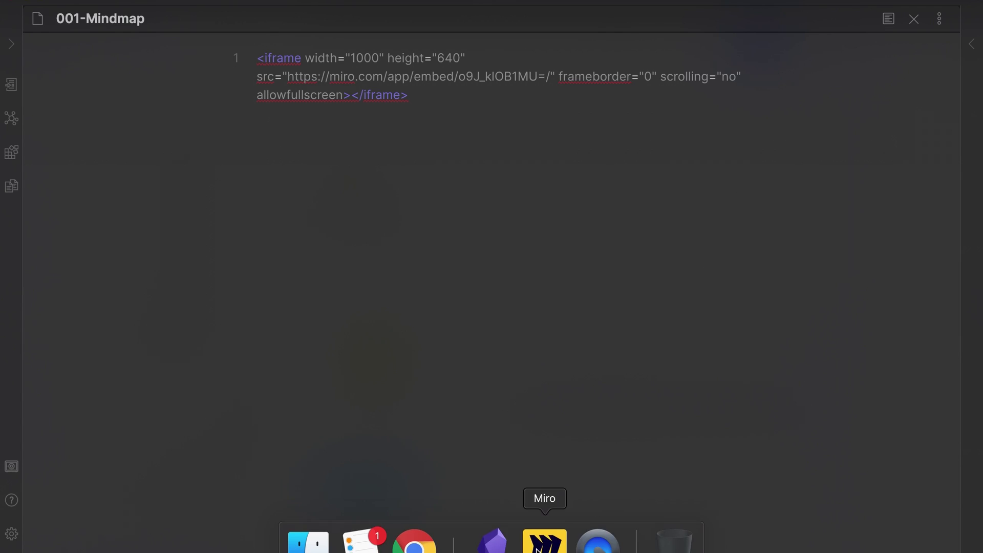
Bring up the Miro Diploma board and check its link-sharing settings.
{"action": "left_click", "coordinate": [542, 542]}
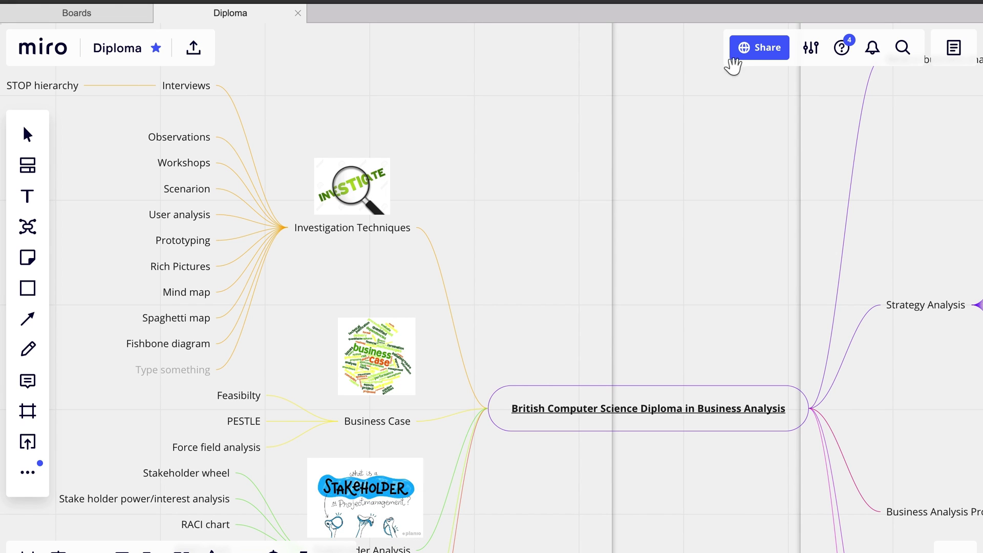
{"action": "left_click", "coordinate": [770, 51]}
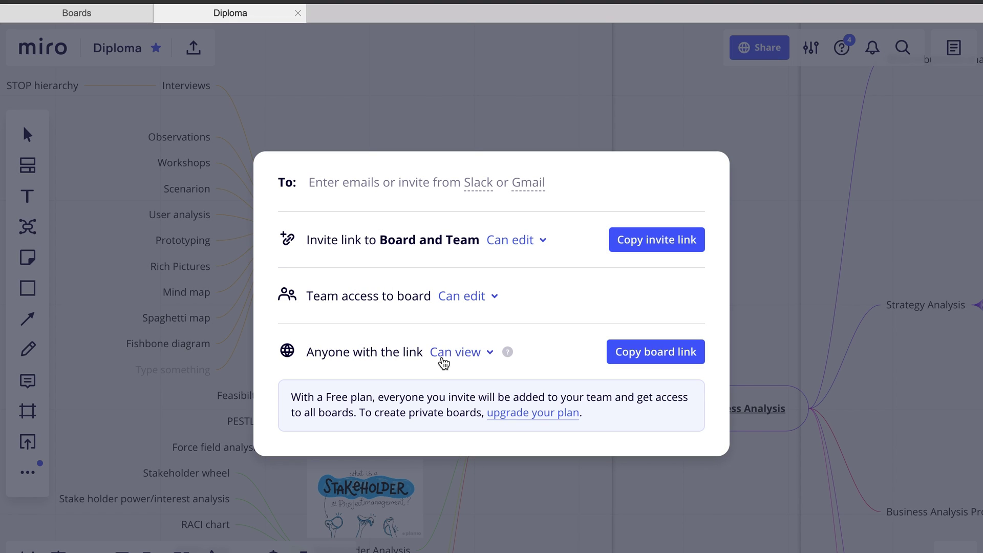
{"action": "left_click", "coordinate": [782, 213]}
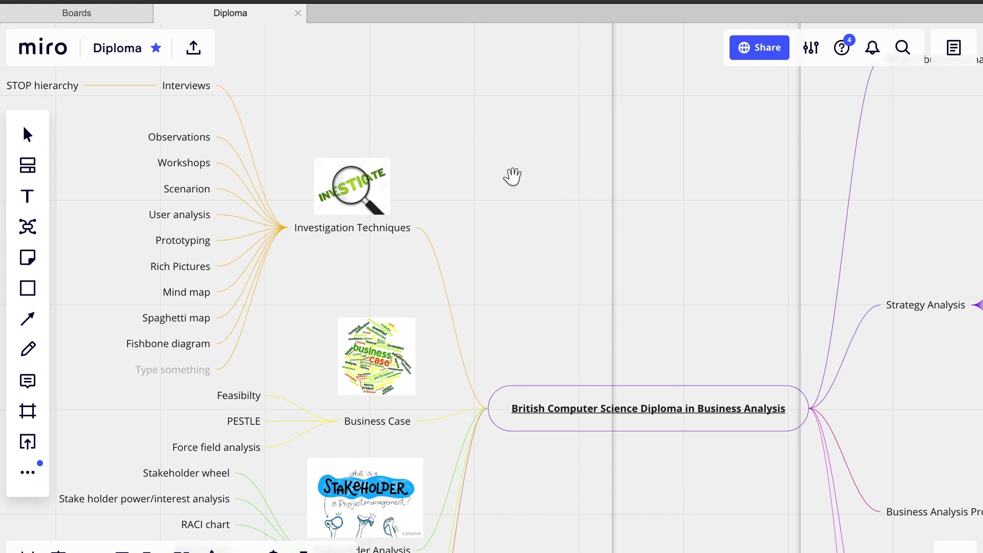
View the board's embed iframe code via Export > Embed, then go back to Obsidian.
{"action": "left_click", "coordinate": [193, 48]}
{"action": "left_click", "coordinate": [237, 254]}
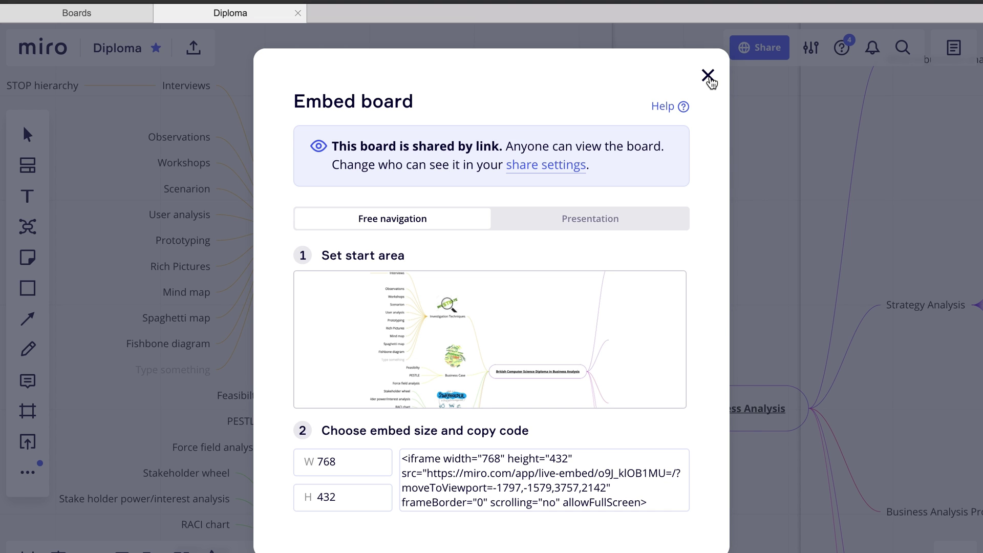
{"action": "left_click", "coordinate": [708, 75]}
{"action": "mouse_move", "coordinate": [597, 546]}
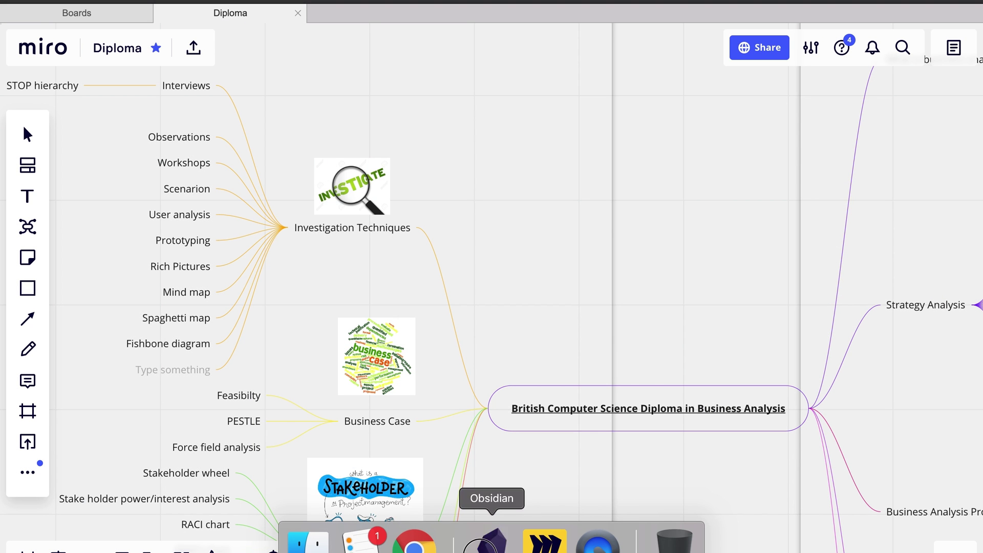
{"action": "left_click", "coordinate": [492, 542]}
Render the embedded Diploma mind map in 001-Mindmap and zoom around the board.
{"action": "left_click", "coordinate": [888, 19]}
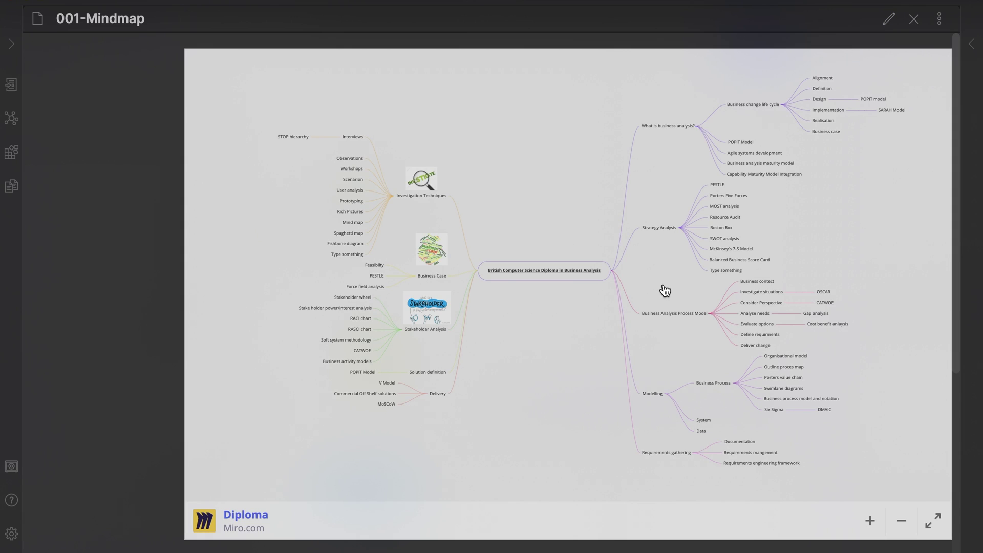
{"action": "left_click", "coordinate": [575, 346]}
{"action": "scroll", "coordinate": [650, 289], "scroll_direction": "up", "scroll_amount": 5}
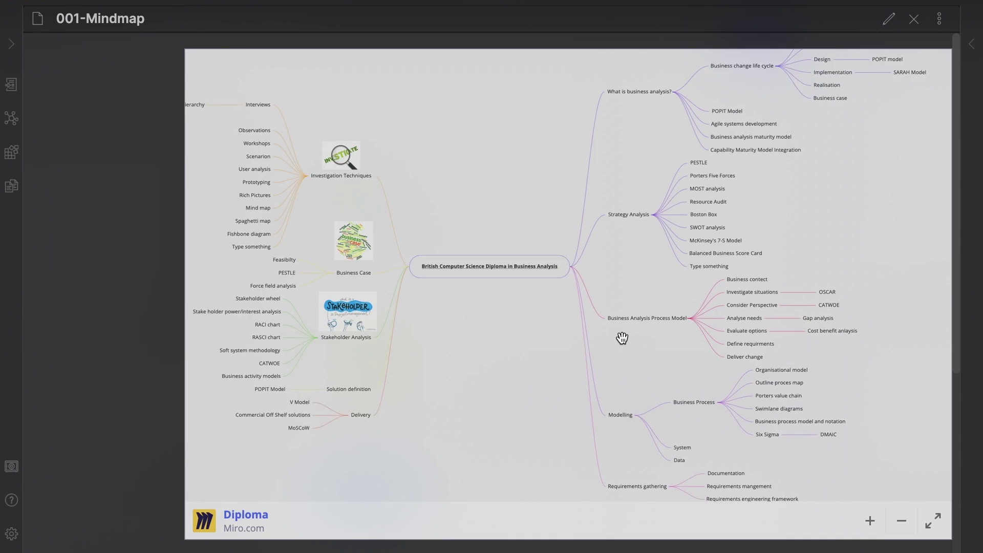
{"action": "scroll", "coordinate": [678, 377], "scroll_direction": "up", "scroll_amount": 5}
{"action": "scroll", "coordinate": [530, 408], "scroll_direction": "down", "scroll_amount": 4}
{"action": "scroll", "coordinate": [696, 343], "scroll_direction": "up", "scroll_amount": 2}
{"action": "scroll", "coordinate": [696, 343], "scroll_direction": "down", "scroll_amount": 5}
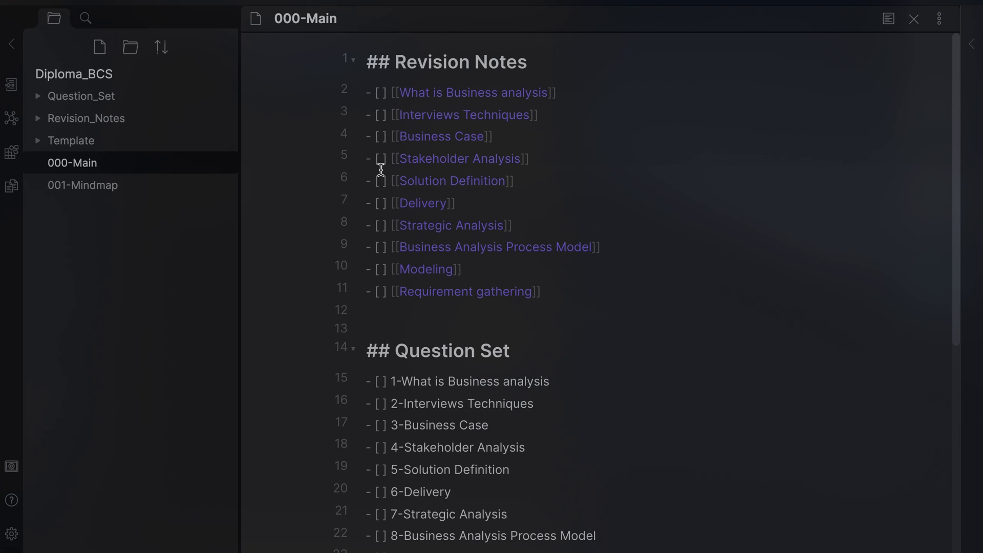
{"action": "left_click", "coordinate": [888, 19]}
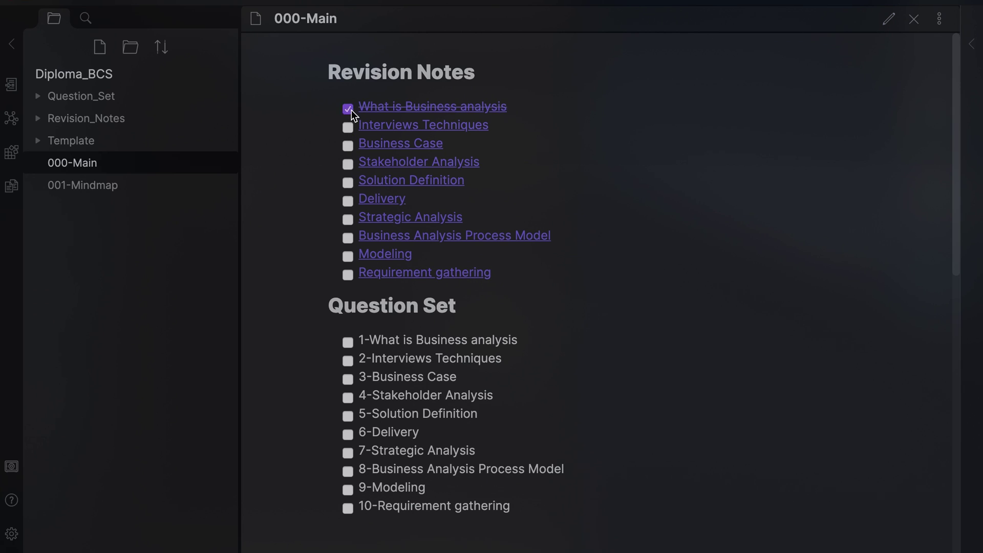
{"action": "left_click", "coordinate": [894, 24]}
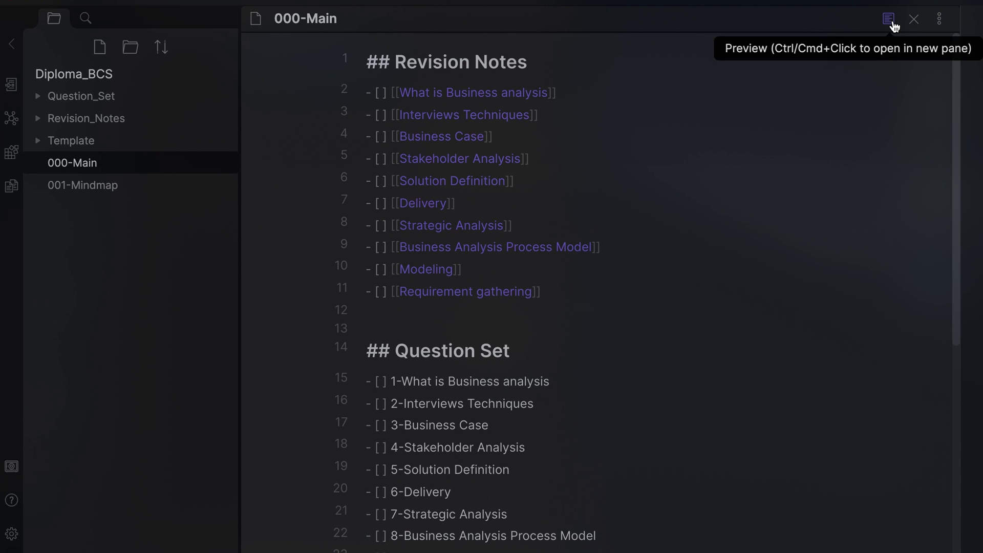
{"action": "left_click", "coordinate": [939, 21]}
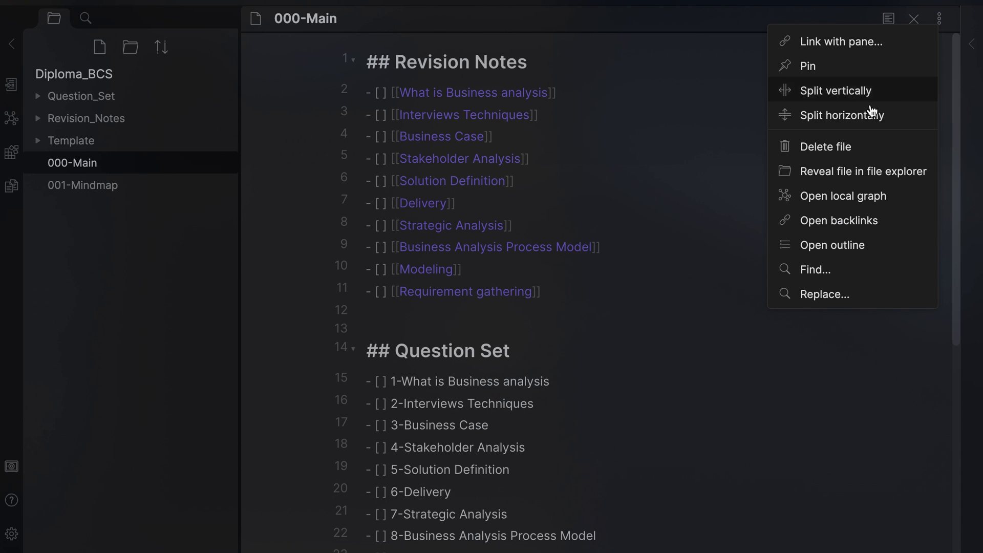
{"action": "left_click", "coordinate": [858, 195]}
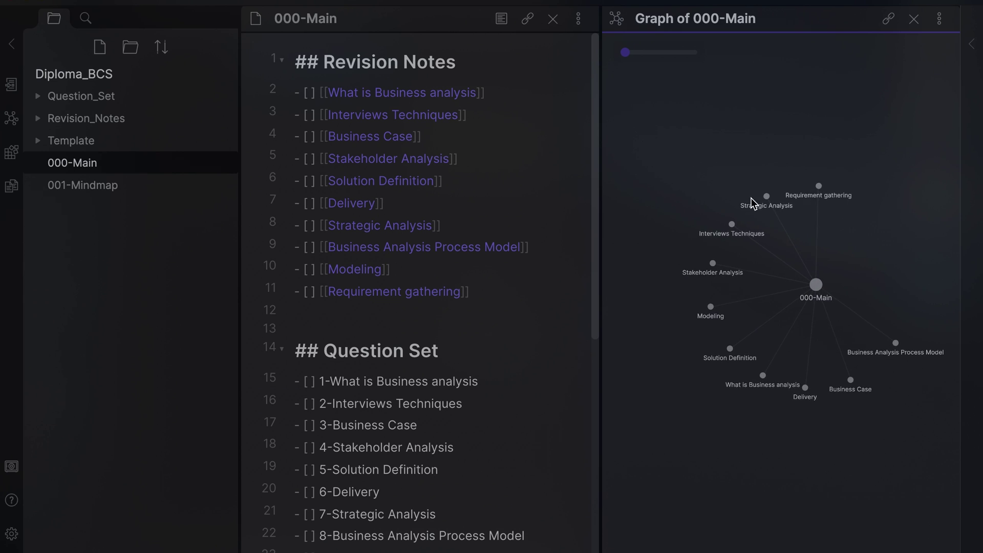
{"action": "left_click", "coordinate": [913, 19]}
{"action": "scroll", "coordinate": [662, 213], "scroll_direction": "down", "scroll_amount": 5}
{"action": "scroll", "coordinate": [662, 215], "scroll_direction": "down", "scroll_amount": 3}
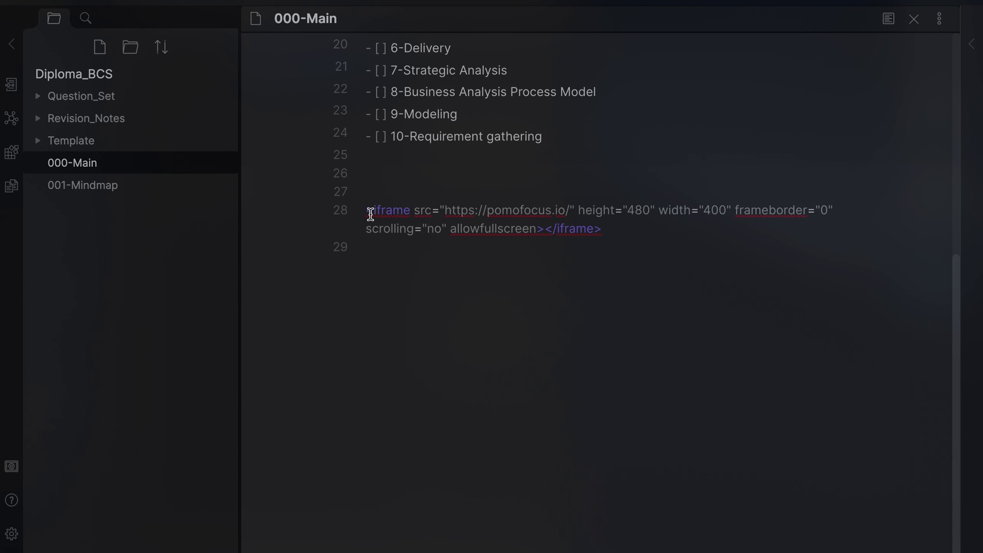
Render the Pomofocus timer in 000-Main and start the 25-minute Pomodoro.
{"action": "scroll", "coordinate": [885, 56], "scroll_direction": "up", "scroll_amount": 2}
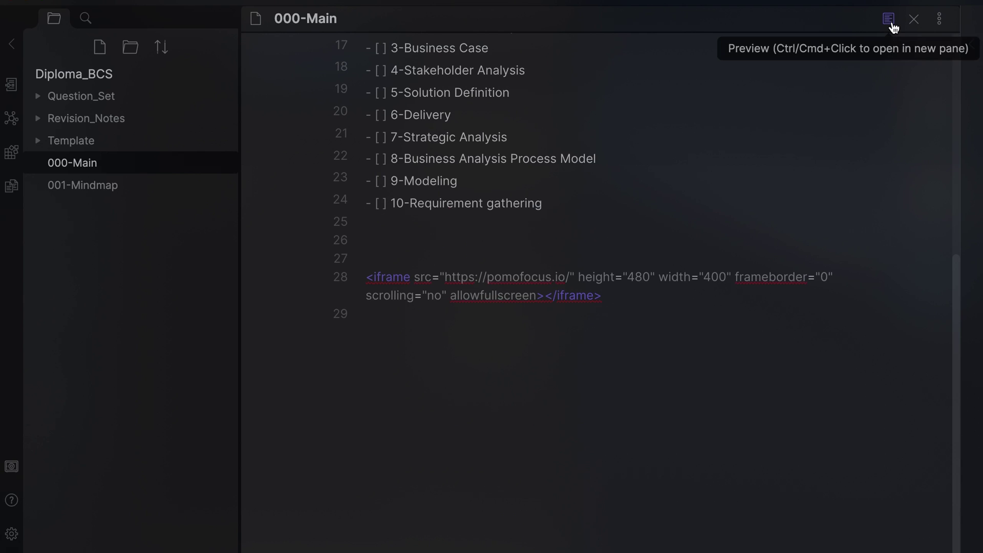
{"action": "left_click", "coordinate": [891, 22]}
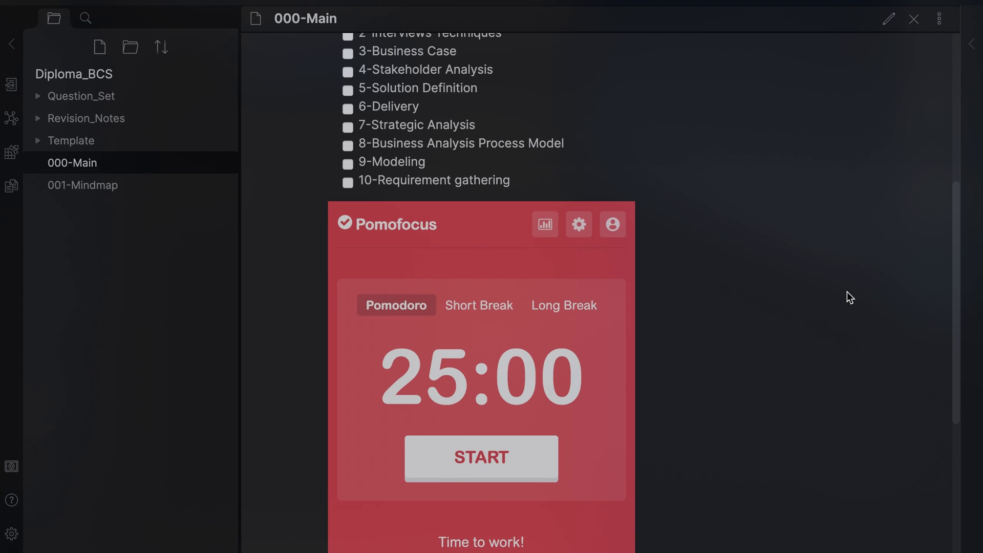
{"action": "scroll", "coordinate": [846, 292], "scroll_direction": "down", "scroll_amount": 2}
{"action": "left_click", "coordinate": [509, 386]}
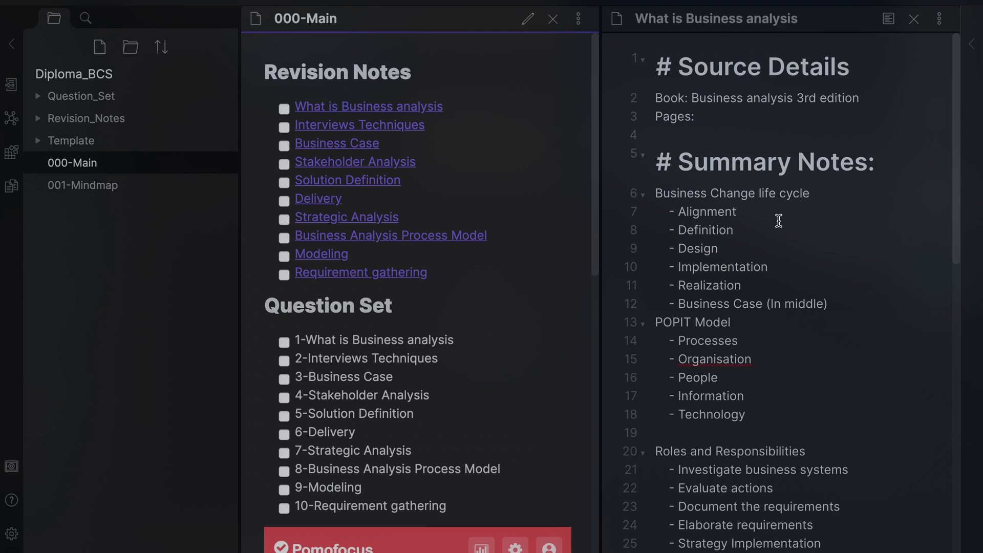
Review the Core plugins list in Obsidian's settings.
{"action": "left_click", "coordinate": [9, 533]}
{"action": "left_click", "coordinate": [175, 192]}
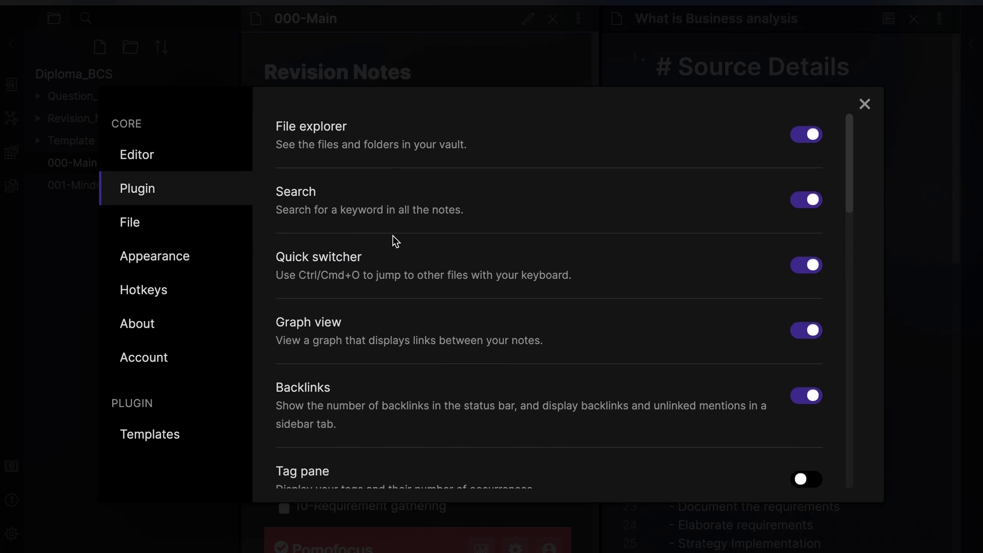
{"action": "scroll", "coordinate": [393, 236], "scroll_direction": "down", "scroll_amount": 10}
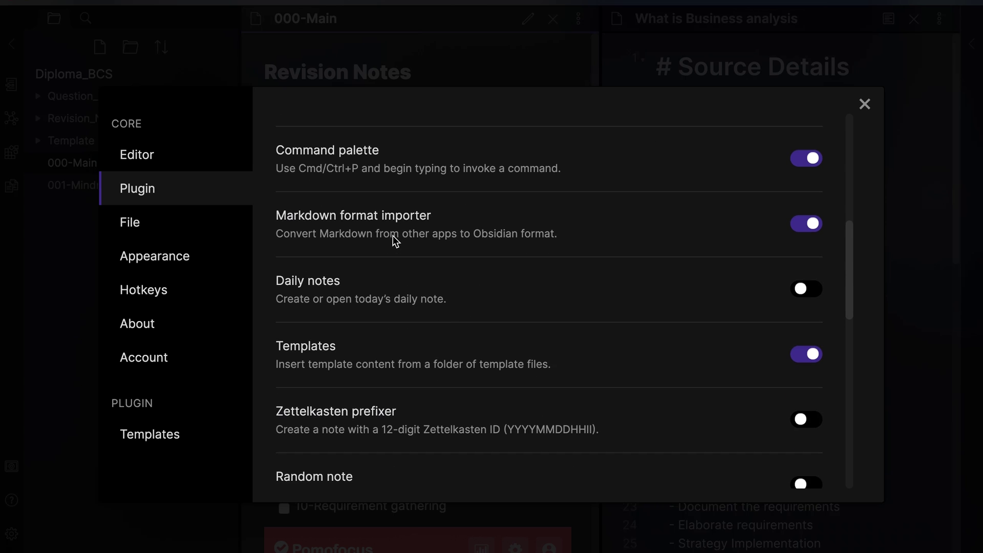
{"action": "left_click", "coordinate": [864, 105]}
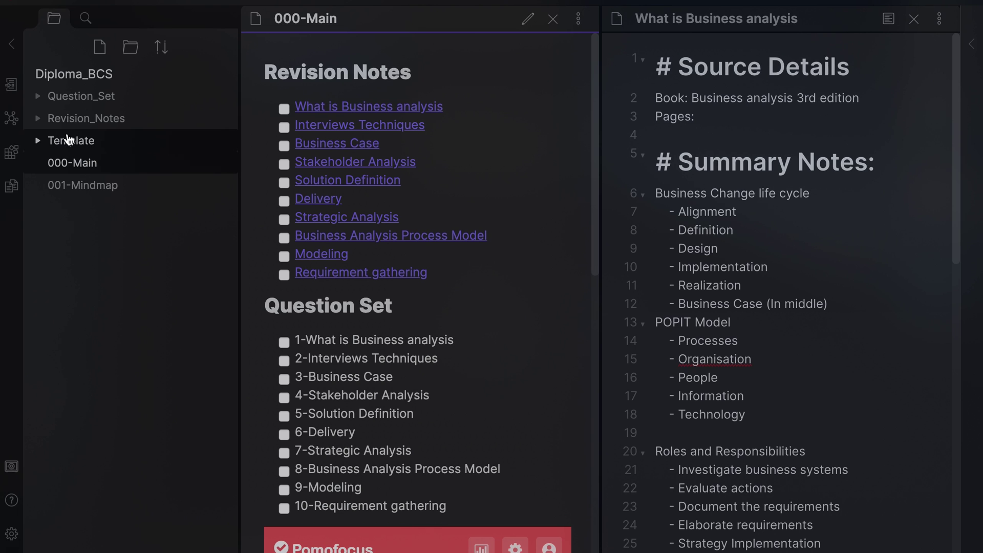
Expand the Template folder, pin the 000-Main note, and open Source Template.
{"action": "left_click", "coordinate": [37, 142]}
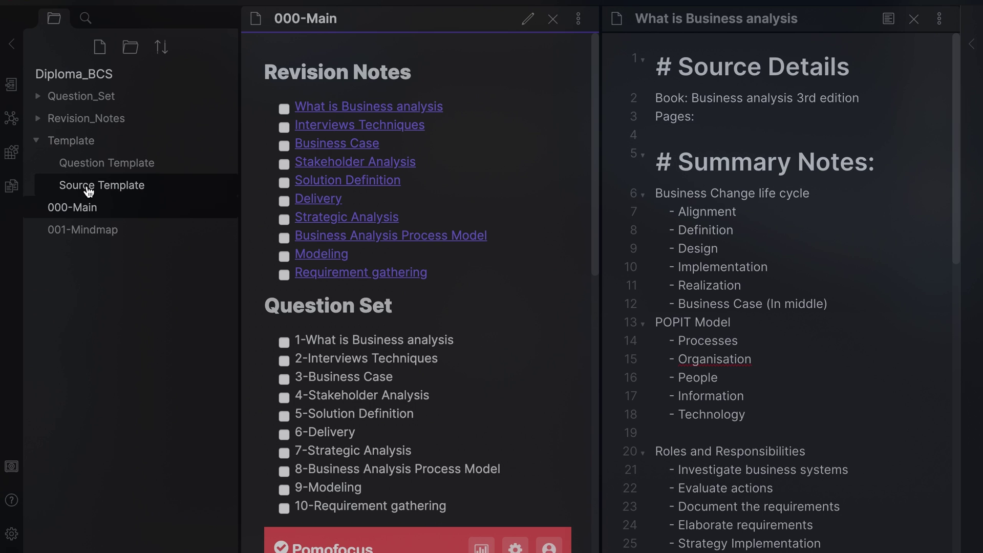
{"action": "key", "text": "ctrl+alt+p"}
{"action": "left_click", "coordinate": [121, 185]}
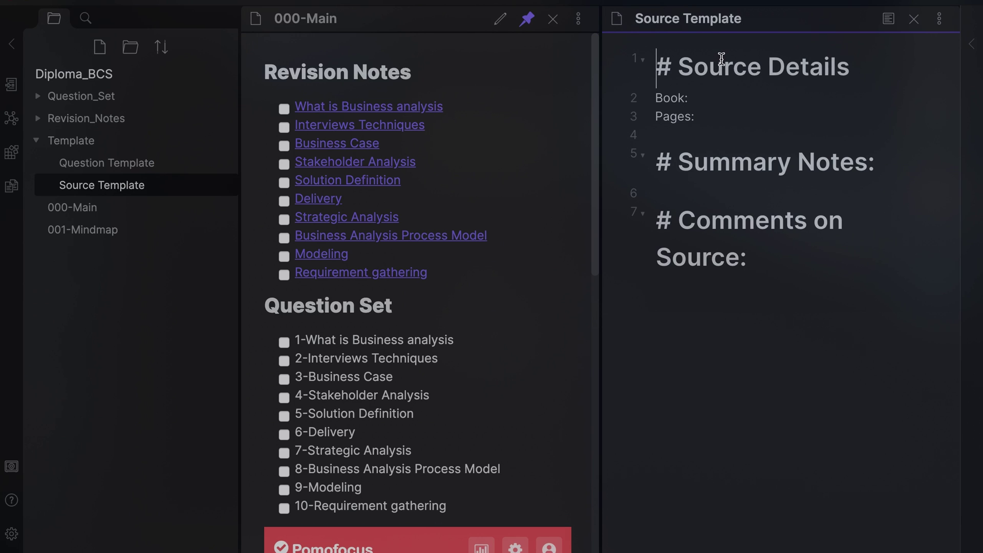
Fill the empty Stakeholder Analysis note with Source Template, then reopen What is Business analysis.
{"action": "left_click", "coordinate": [412, 163]}
{"action": "left_click", "coordinate": [696, 120]}
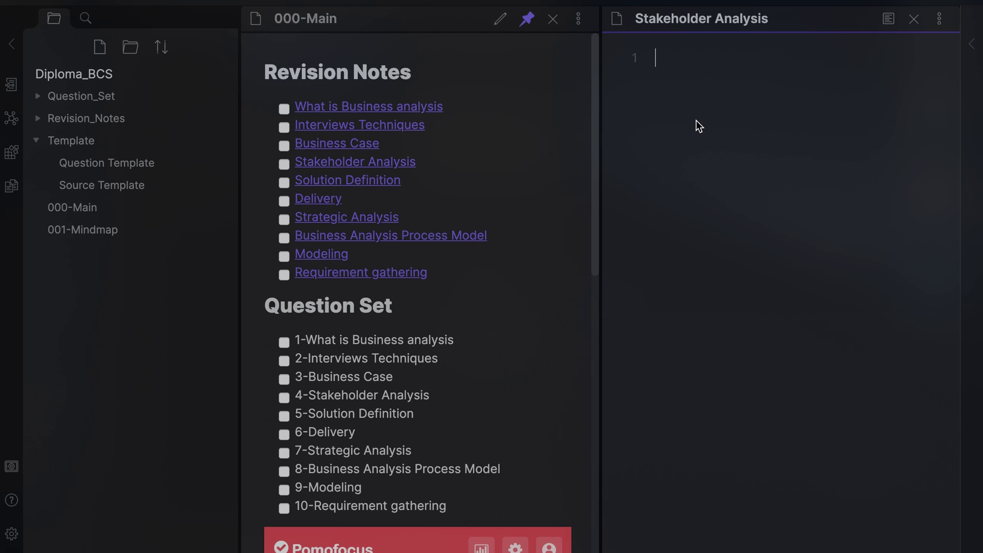
{"action": "left_click", "coordinate": [10, 188]}
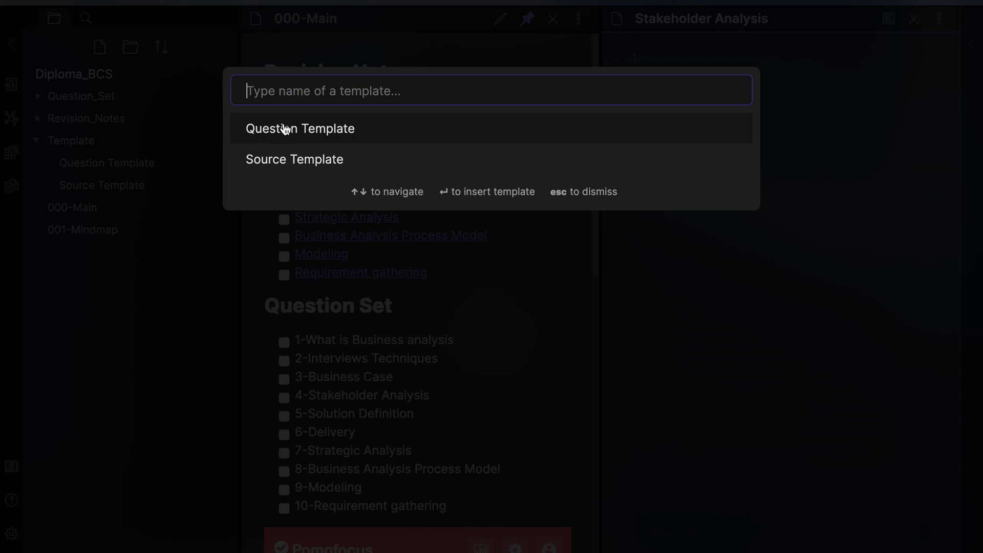
{"action": "left_click", "coordinate": [281, 159]}
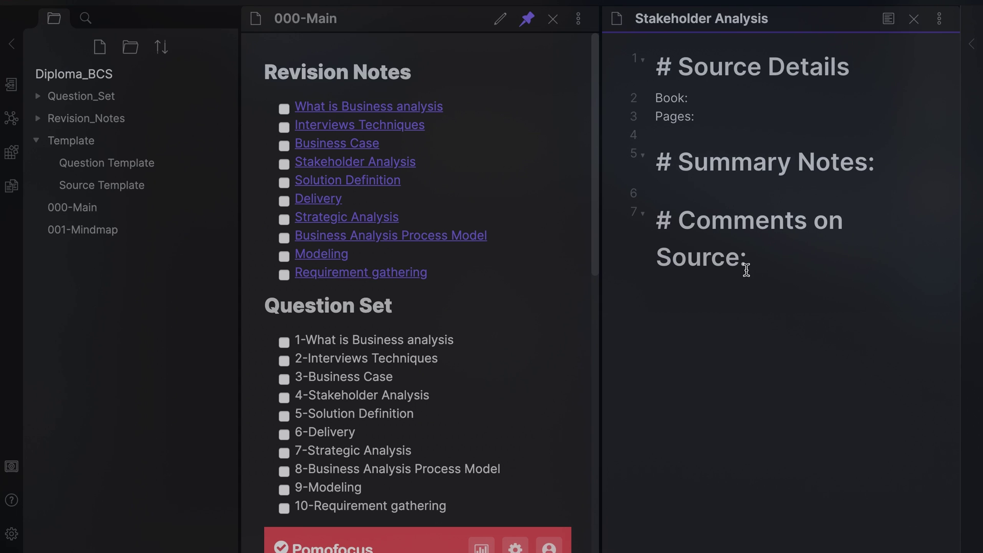
{"action": "left_click", "coordinate": [368, 106]}
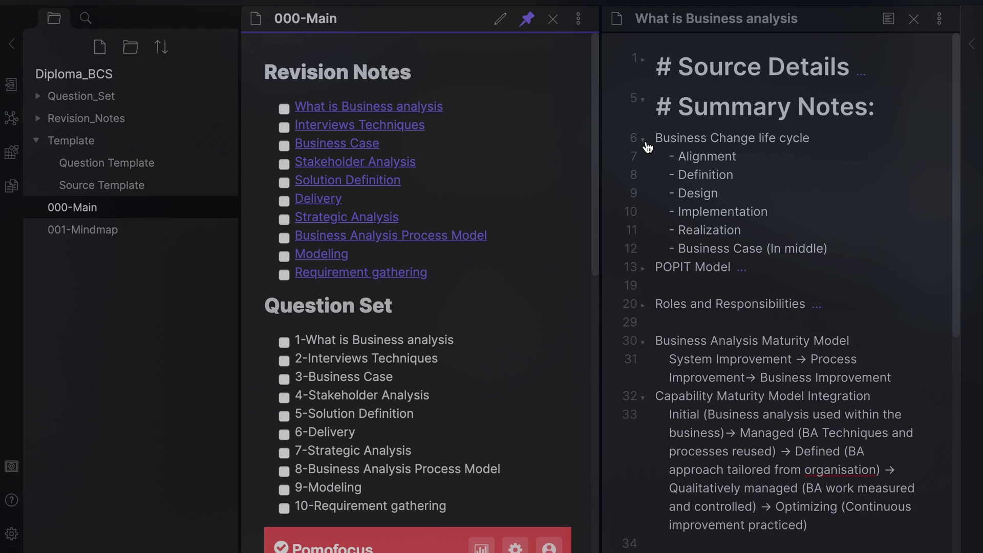
Unfold the POPIT Model section and paste the diagram image on line 19.
{"action": "left_click", "coordinate": [643, 267]}
{"action": "left_click", "coordinate": [712, 382]}
{"action": "type", "text": "![](Pasted%20image%2020200922154319.png)"}
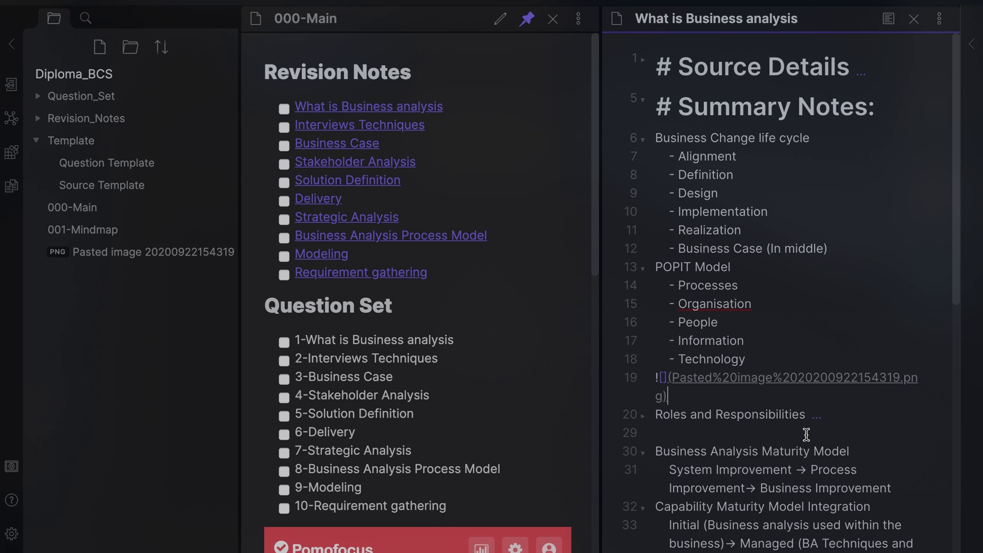
Show the note in reading view and scroll through its rendered content.
{"action": "left_click", "coordinate": [889, 21]}
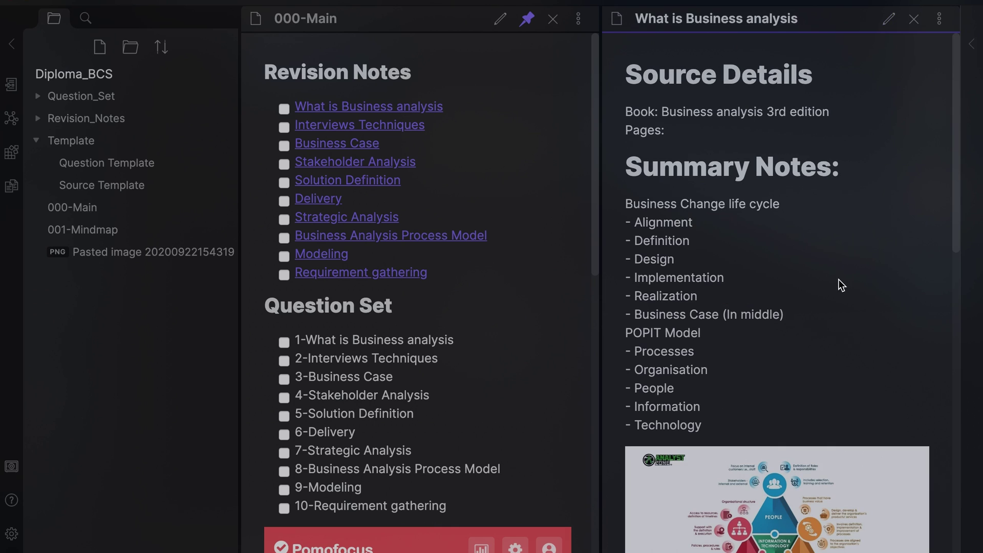
{"action": "scroll", "coordinate": [839, 280], "scroll_direction": "down", "scroll_amount": 3}
{"action": "scroll", "coordinate": [838, 285], "scroll_direction": "down", "scroll_amount": 1}
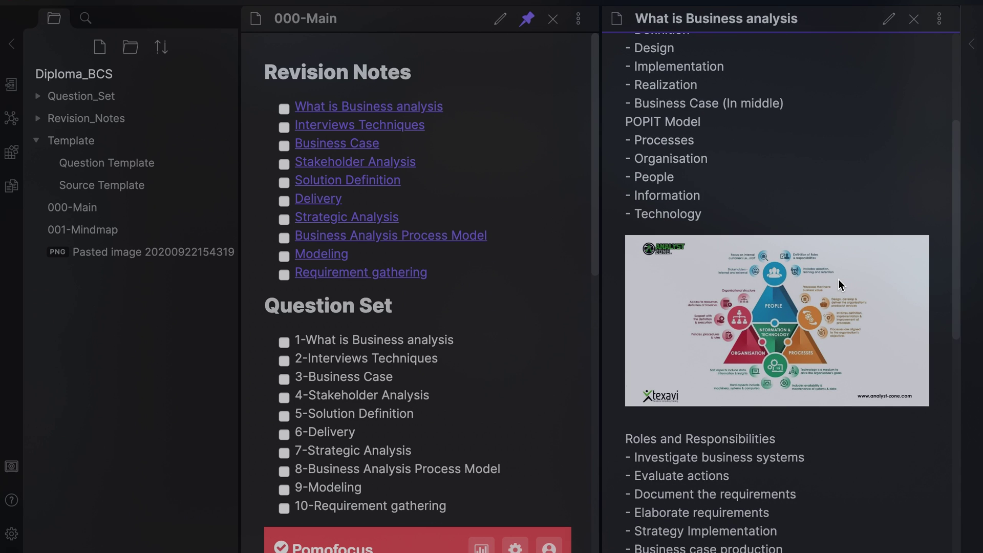
{"action": "scroll", "coordinate": [856, 336], "scroll_direction": "down", "scroll_amount": 2}
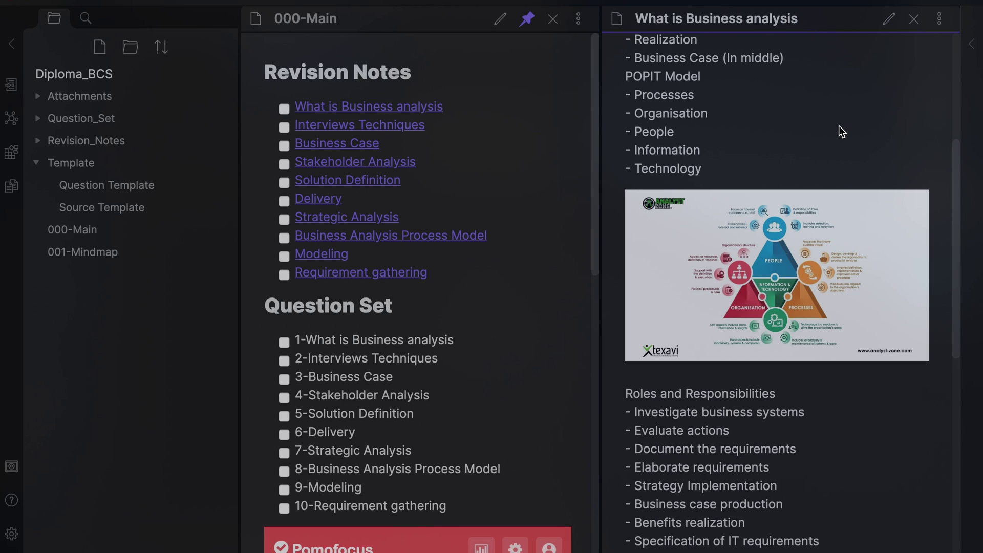
{"action": "scroll", "coordinate": [838, 125], "scroll_direction": "down", "scroll_amount": 5}
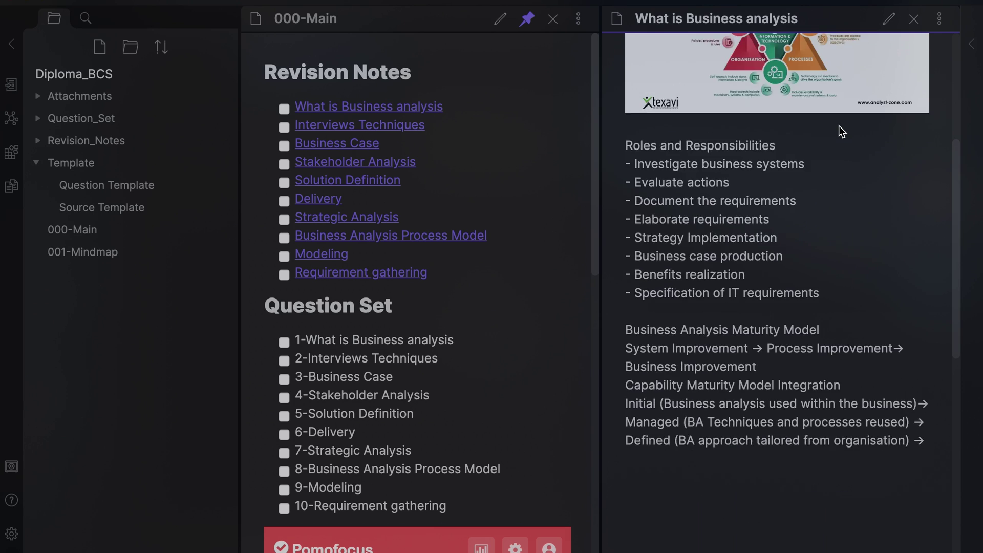
{"action": "scroll", "coordinate": [839, 126], "scroll_direction": "down", "scroll_amount": 2}
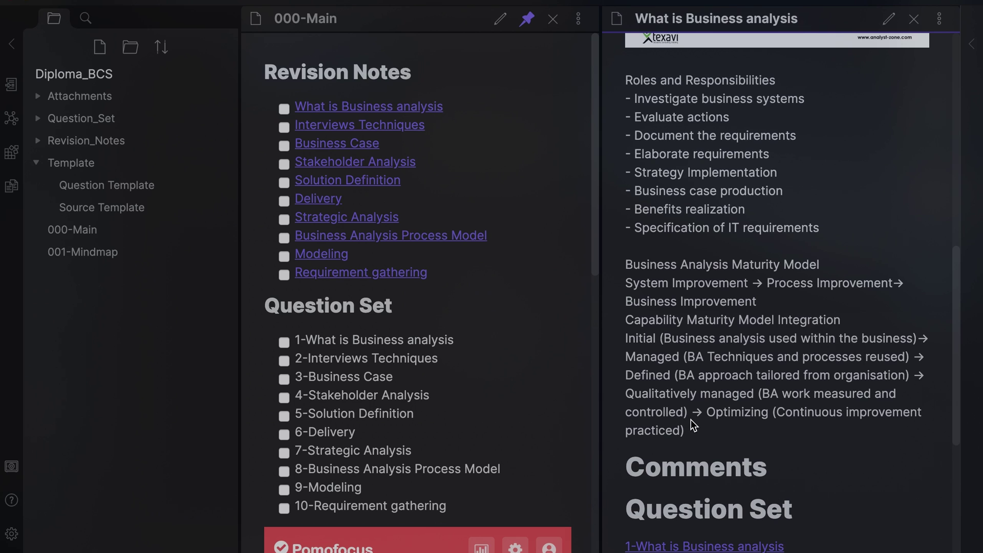
{"action": "scroll", "coordinate": [683, 274], "scroll_direction": "up", "scroll_amount": 15}
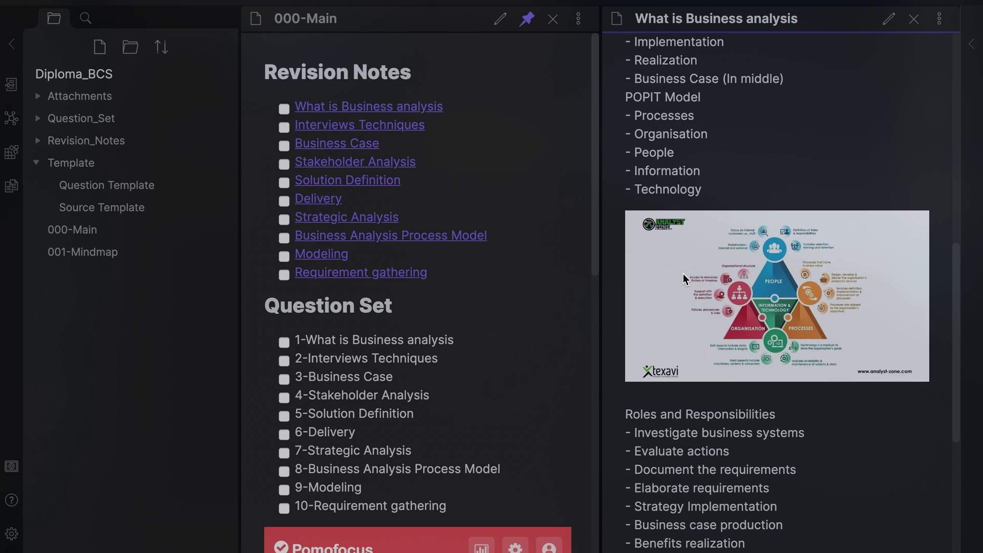
{"action": "scroll", "coordinate": [682, 279], "scroll_direction": "up", "scroll_amount": 1}
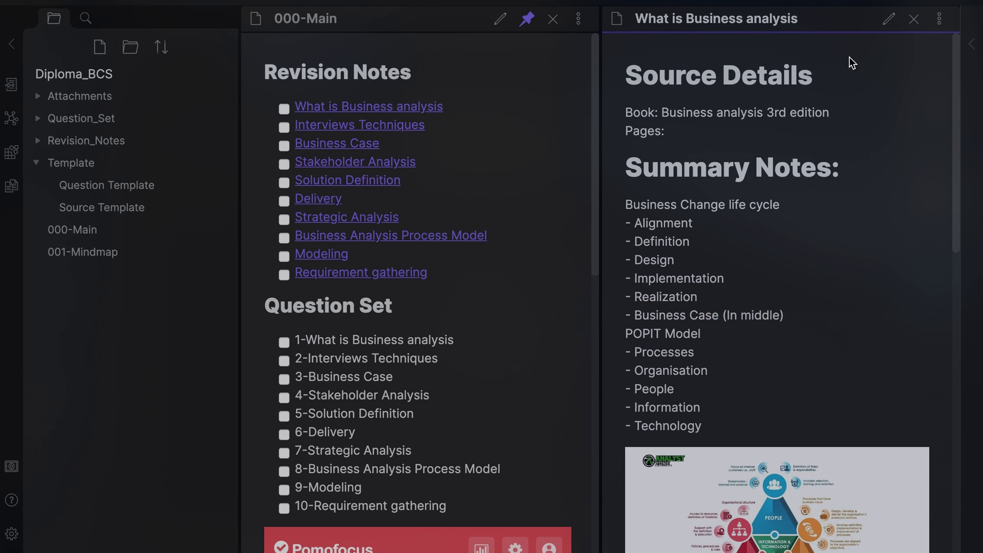
In edit mode, find the Question Set section and follow the [[1-What is Business analysis]] link.
{"action": "left_click", "coordinate": [888, 18]}
{"action": "scroll", "coordinate": [719, 199], "scroll_direction": "down", "scroll_amount": 5}
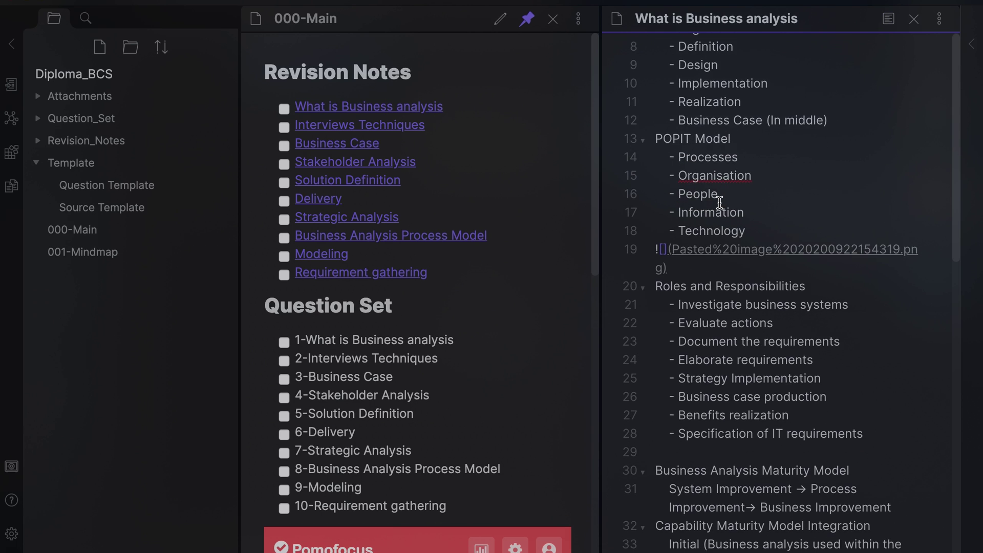
{"action": "scroll", "coordinate": [720, 203], "scroll_direction": "down", "scroll_amount": 5}
{"action": "scroll", "coordinate": [719, 203], "scroll_direction": "down", "scroll_amount": 4}
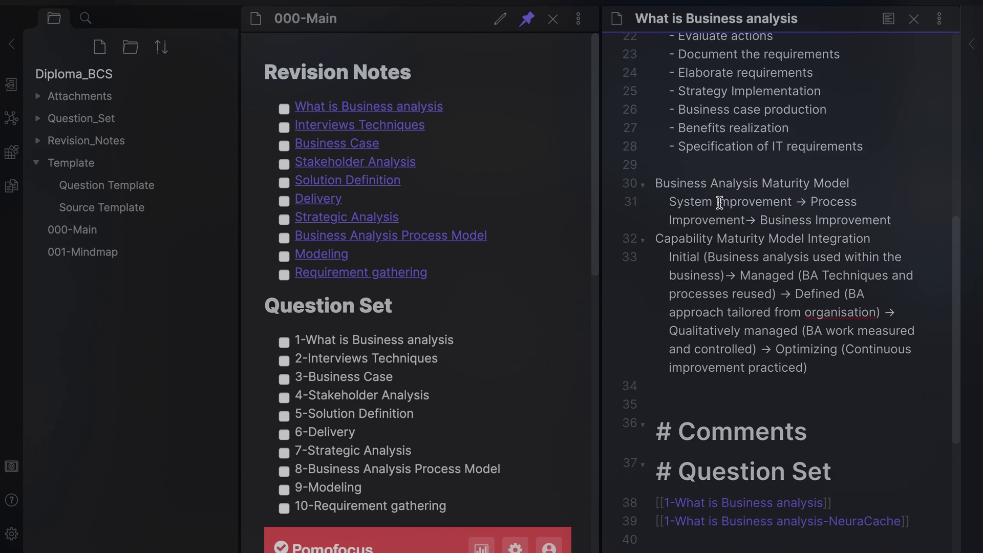
{"action": "scroll", "coordinate": [719, 203], "scroll_direction": "up", "scroll_amount": 6}
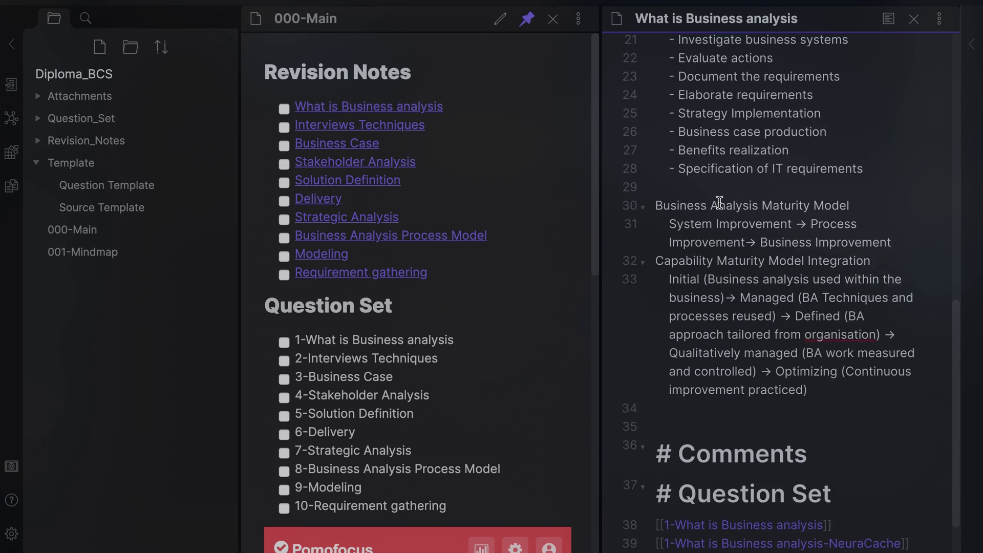
{"action": "scroll", "coordinate": [716, 202], "scroll_direction": "up", "scroll_amount": 5}
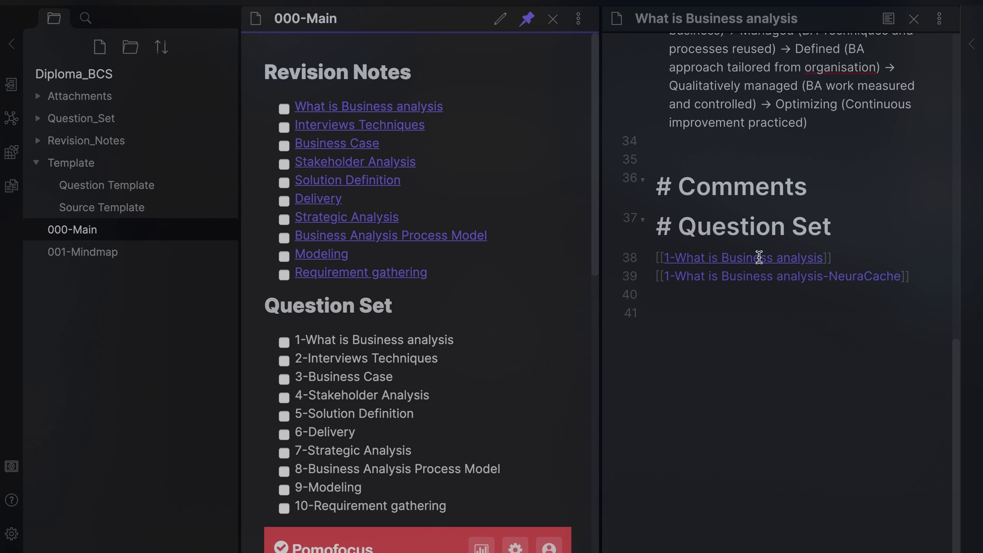
{"action": "left_click", "coordinate": [759, 257]}
{"action": "scroll", "coordinate": [759, 257], "scroll_direction": "down", "scroll_amount": 8}
Check the question note's backlinks panel, then collapse it again.
{"action": "scroll", "coordinate": [759, 258], "scroll_direction": "up", "scroll_amount": 8}
{"action": "left_click", "coordinate": [971, 43]}
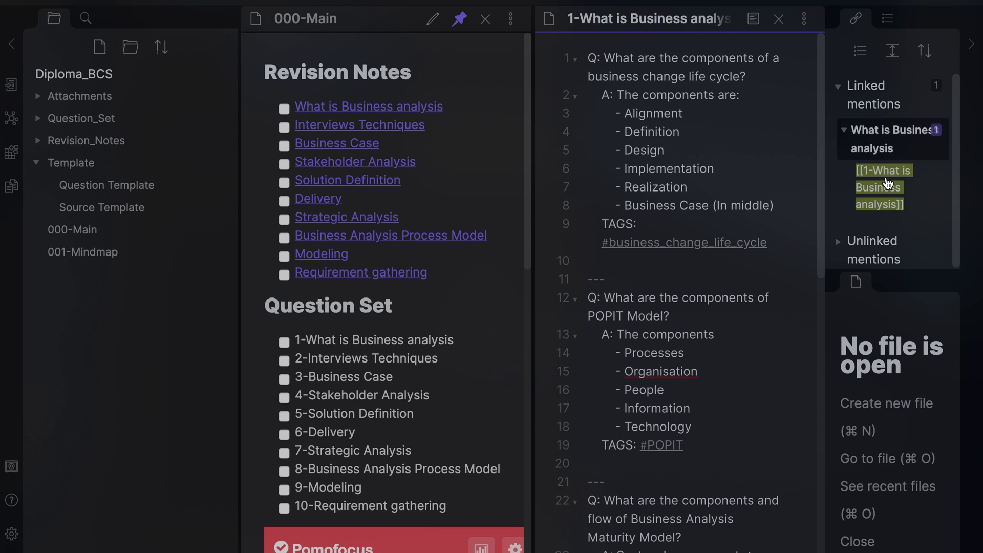
{"action": "left_click", "coordinate": [970, 44]}
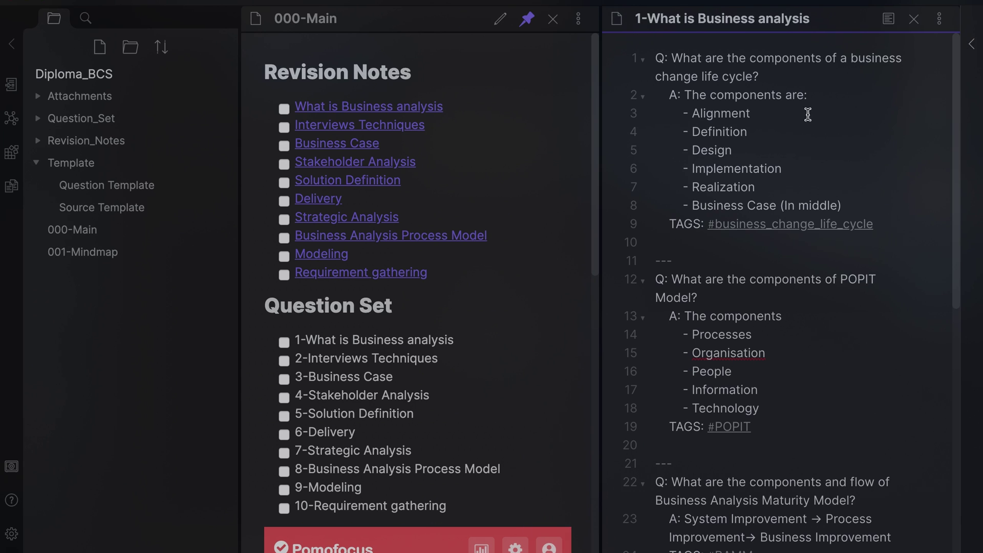
Toggle the Editor's Fold indent setting off and back on.
{"action": "left_click", "coordinate": [11, 533]}
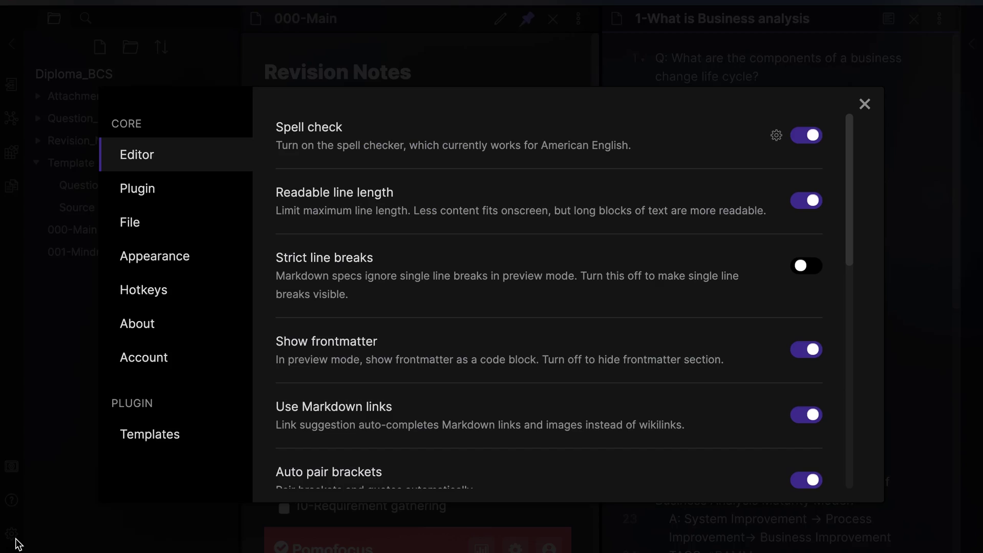
{"action": "scroll", "coordinate": [401, 326], "scroll_direction": "down", "scroll_amount": 6}
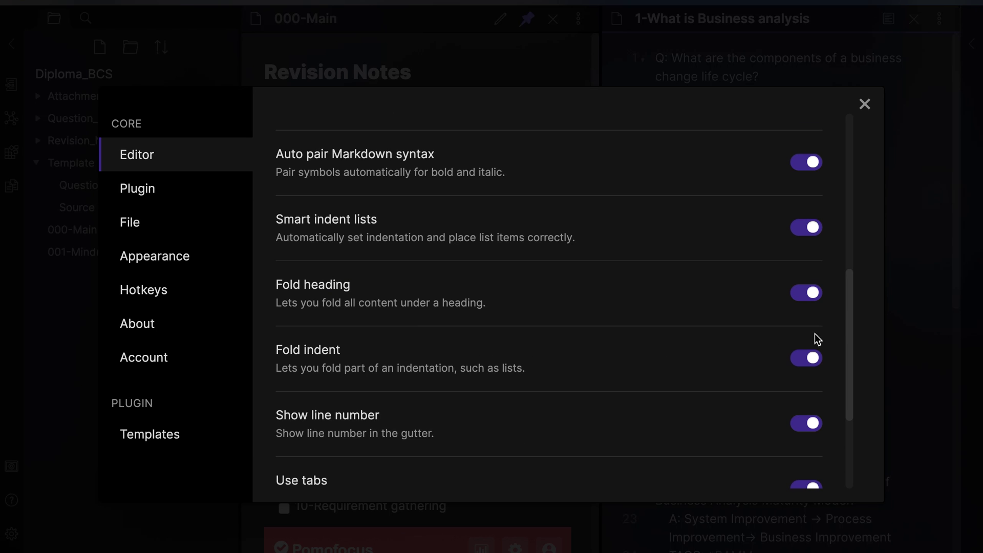
{"action": "left_click", "coordinate": [811, 359]}
{"action": "left_click", "coordinate": [811, 359]}
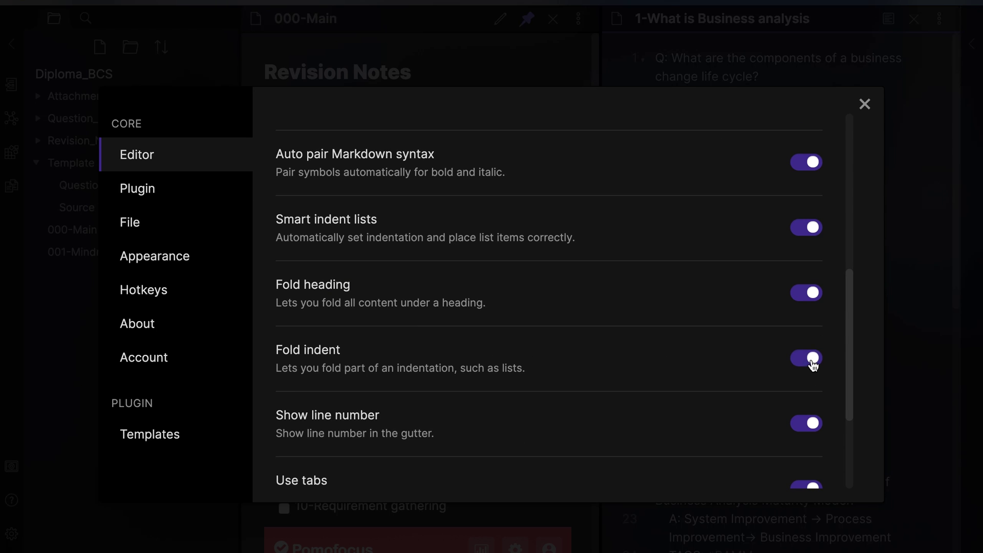
{"action": "left_click", "coordinate": [864, 104]}
Fold the life cycle, POPIT, BA Maturity and CMMI answers, reopen two, and expand Question_Set.
{"action": "left_click", "coordinate": [643, 97]}
{"action": "left_click", "coordinate": [643, 96]}
{"action": "left_click", "coordinate": [644, 61]}
{"action": "left_click", "coordinate": [643, 133]}
{"action": "left_click", "coordinate": [644, 206]}
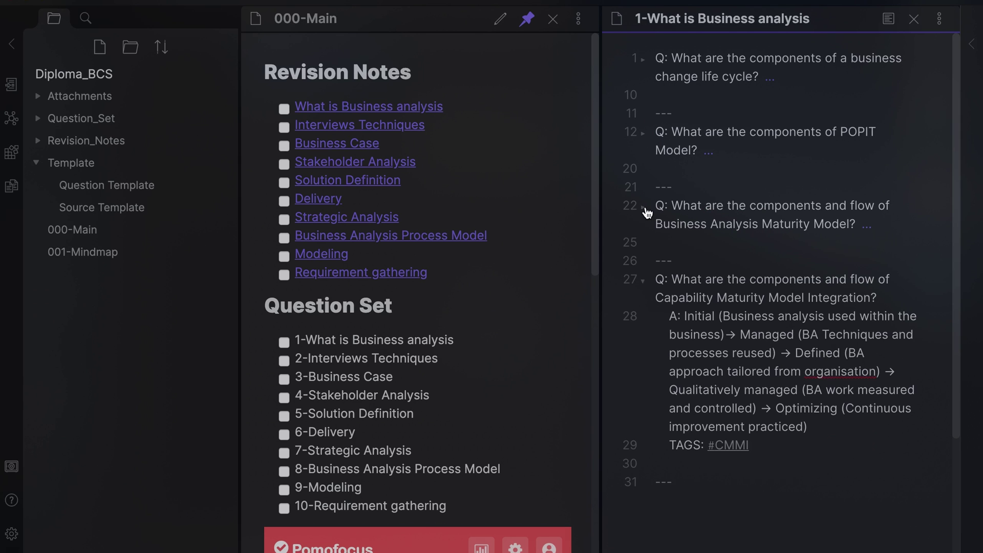
{"action": "left_click", "coordinate": [643, 281]}
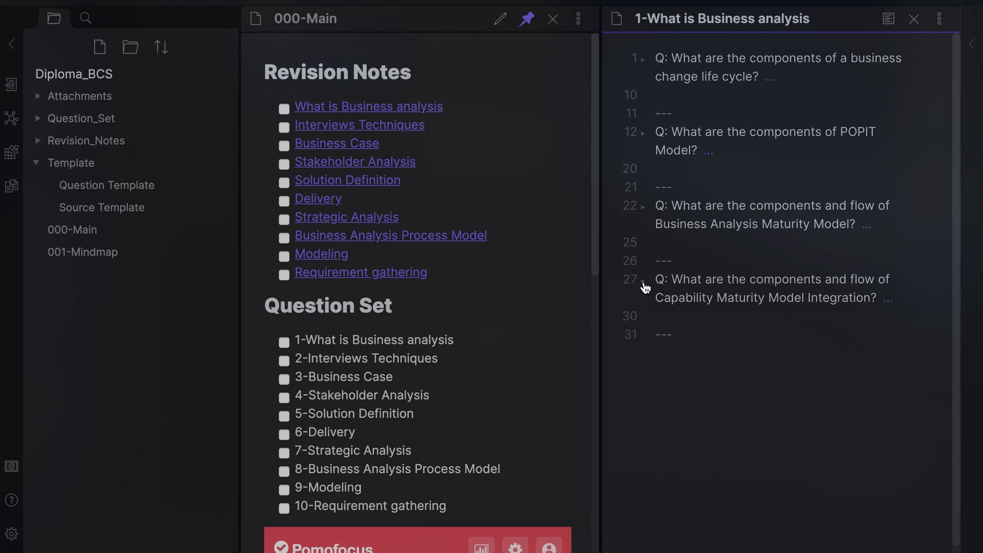
{"action": "left_click", "coordinate": [644, 62]}
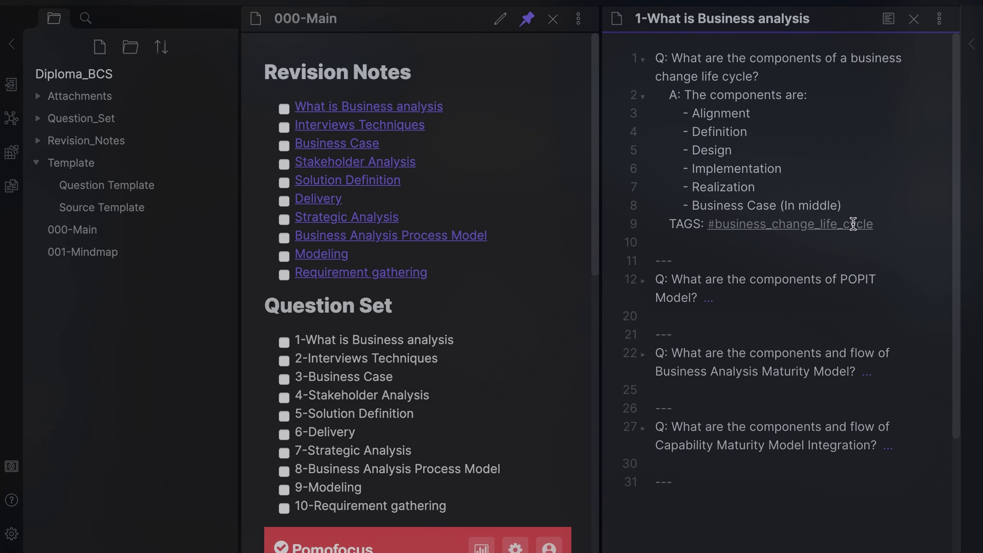
{"action": "left_click", "coordinate": [644, 280]}
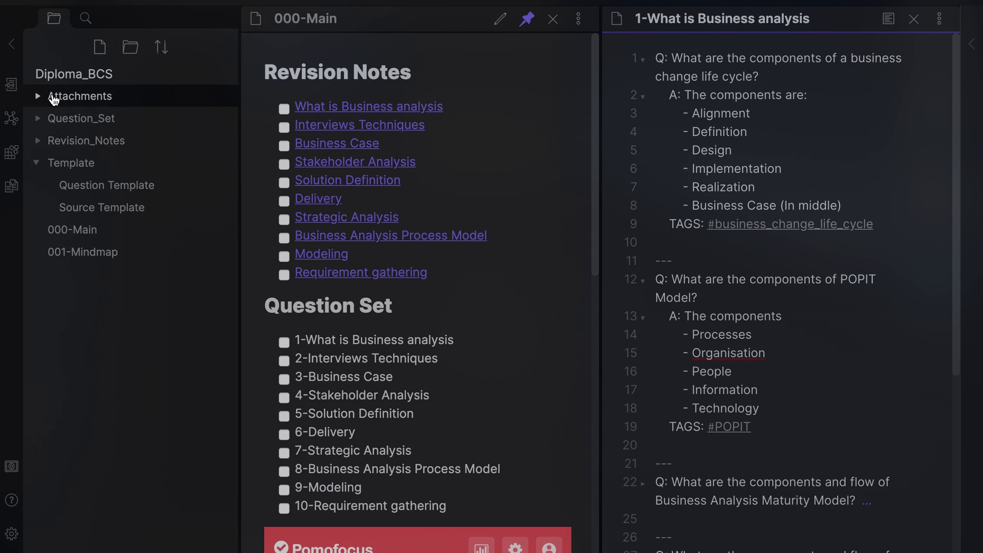
{"action": "left_click", "coordinate": [41, 118]}
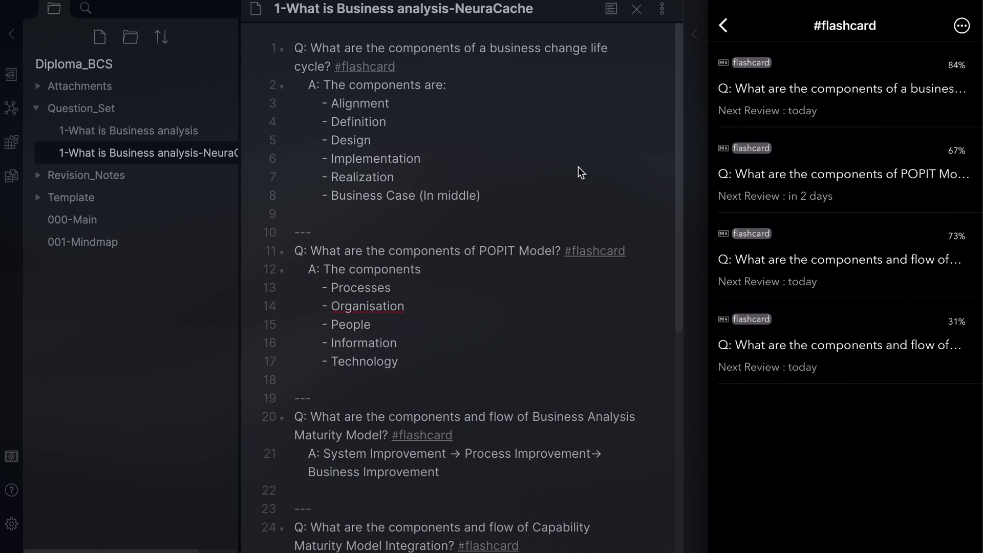
Add #business_analysis after #flashcard on line 1 and copy the new tag.
{"action": "left_click_drag", "start_coordinate": [407, 66], "coordinate": [339, 62]}
{"action": "left_click", "coordinate": [402, 65]}
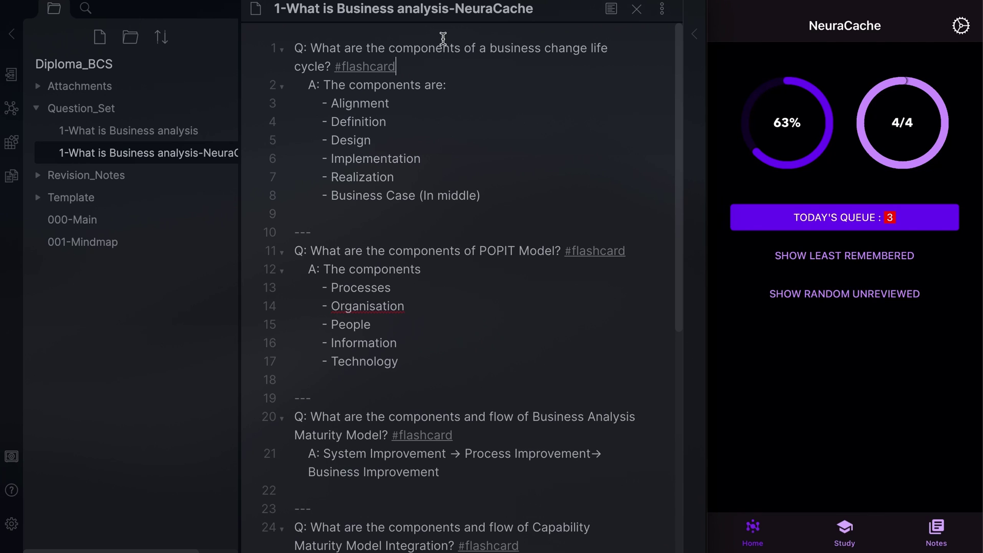
{"action": "type", "text": "#busines"}
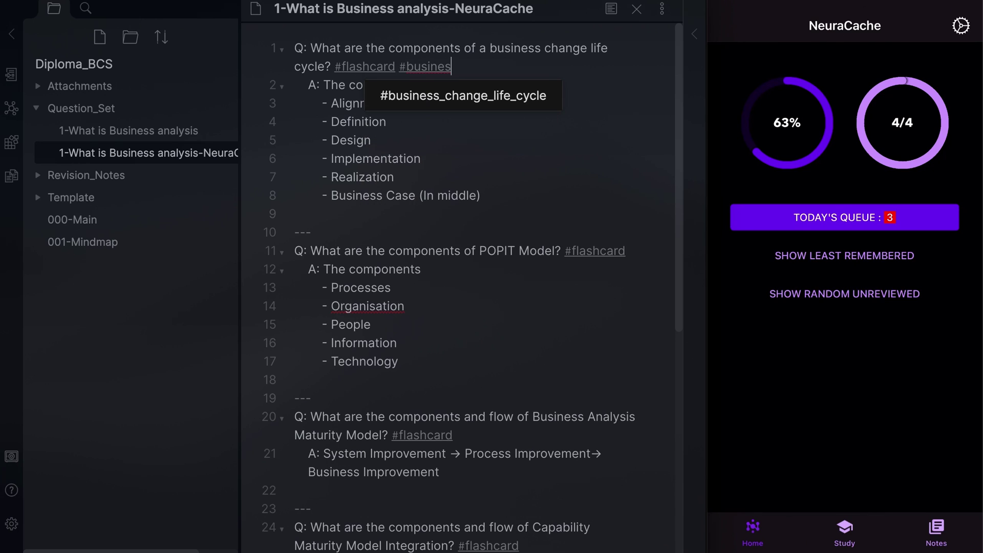
{"action": "type", "text": "s_a"}
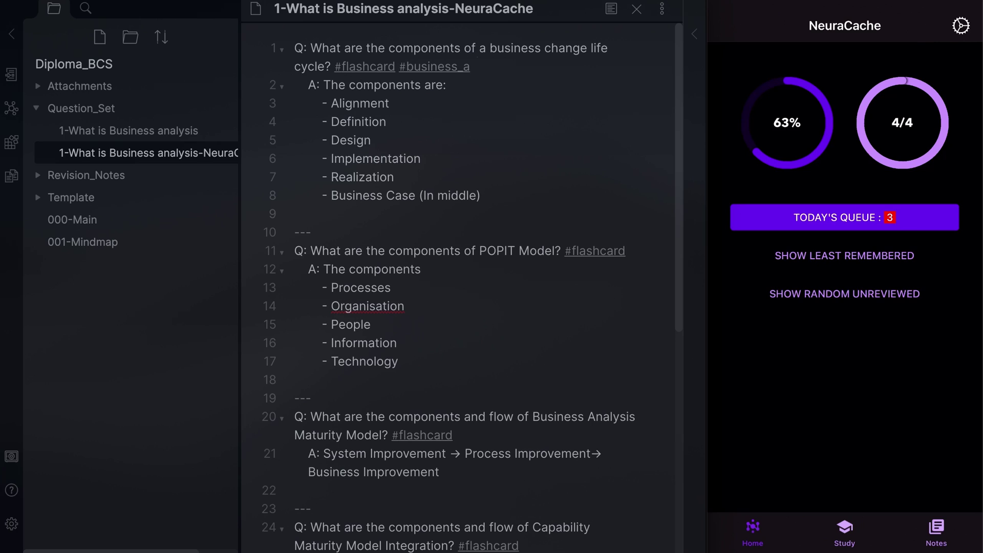
{"action": "type", "text": "nalysis"}
{"action": "left_click_drag", "start_coordinate": [510, 67], "coordinate": [397, 63]}
{"action": "key", "text": "ctrl+c"}
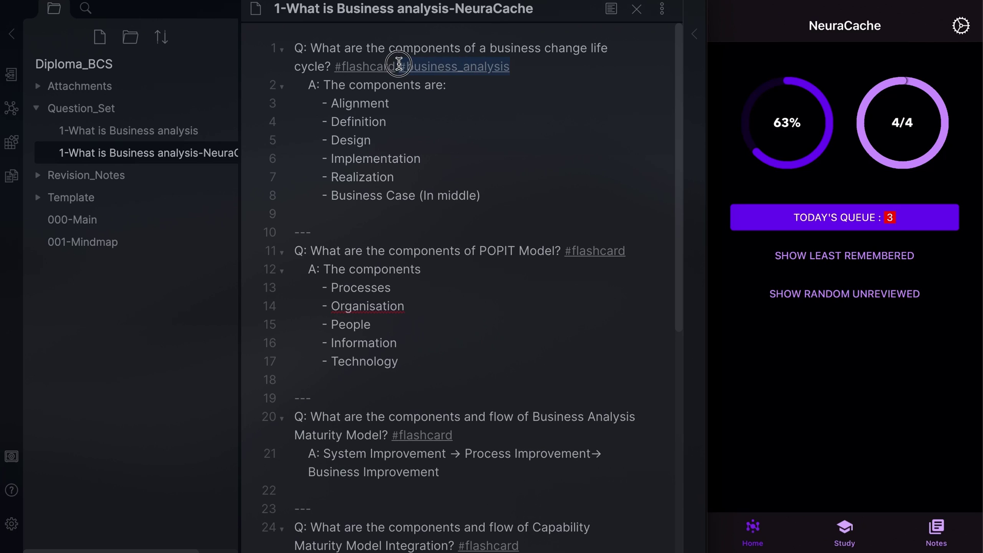
Paste #business_analysis onto the POPIT, maturity model and capability maturity questions.
{"action": "left_click", "coordinate": [642, 248]}
{"action": "key", "text": "ctrl+v"}
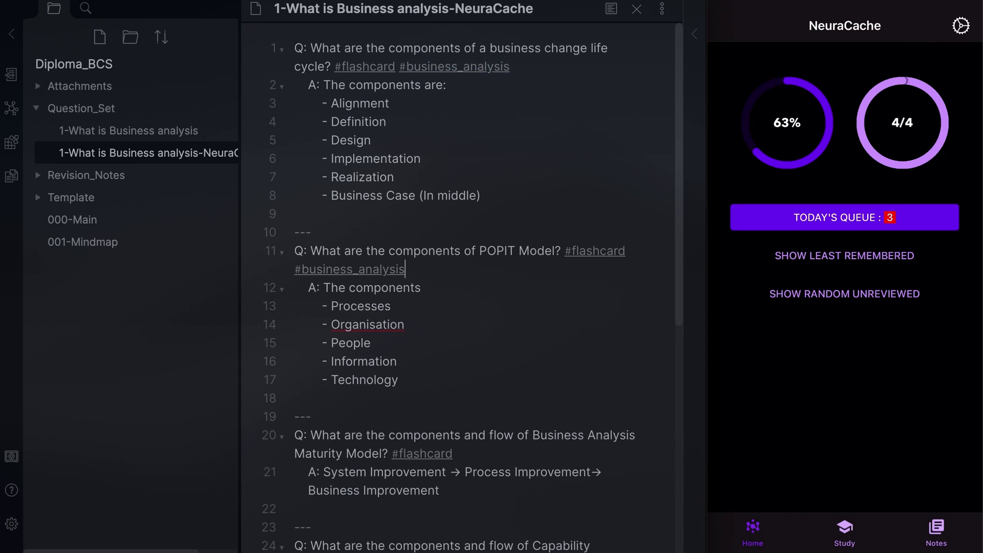
{"action": "left_click", "coordinate": [517, 453]}
{"action": "key", "text": "ctrl+v"}
{"action": "scroll", "coordinate": [517, 453], "scroll_direction": "down", "scroll_amount": 5}
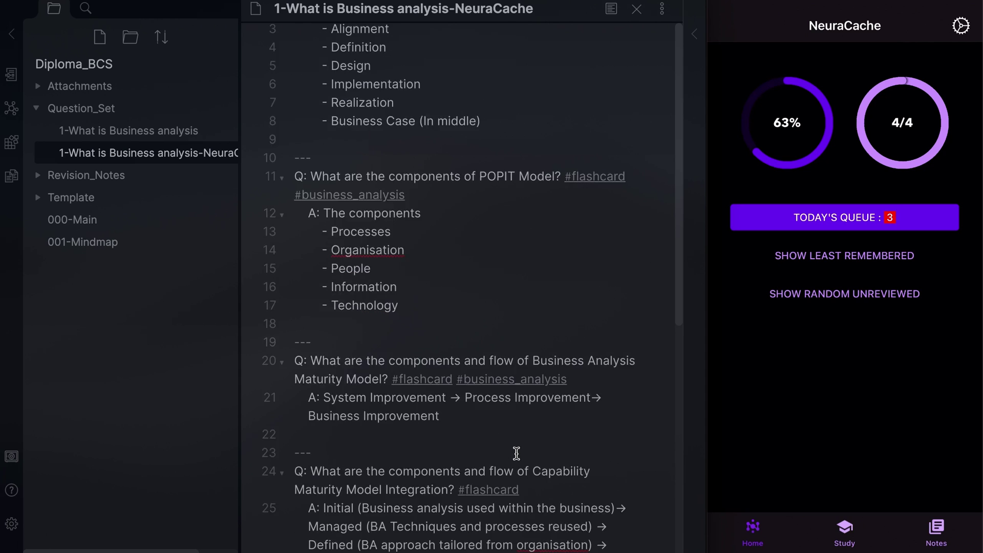
{"action": "left_click", "coordinate": [533, 332]}
{"action": "key", "text": "ctrl+v"}
{"action": "scroll", "coordinate": [537, 194], "scroll_direction": "up", "scroll_amount": 5}
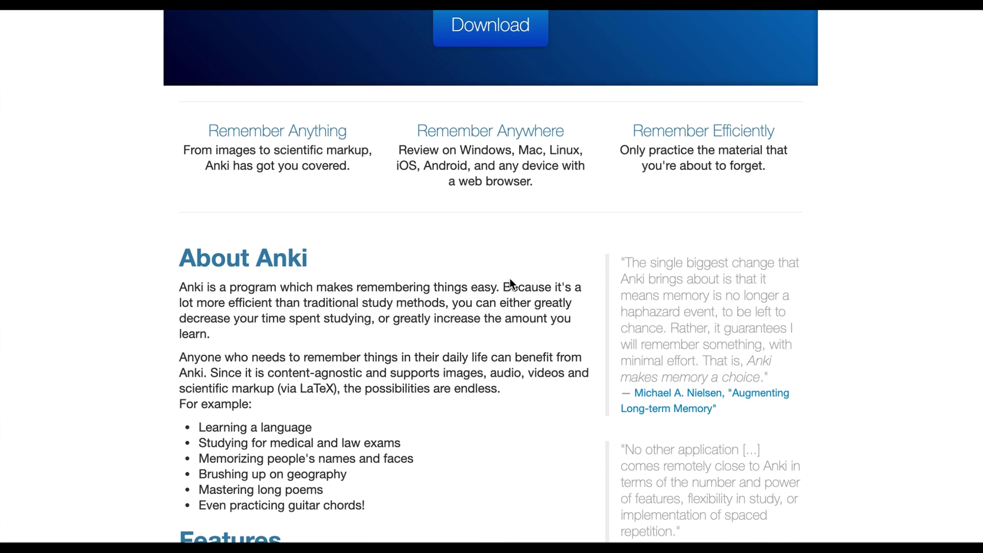
Scroll to Download Anki and view the Windows, Mac, Linux, iPhone/Android and Development tabs.
{"action": "scroll", "coordinate": [509, 278], "scroll_direction": "down", "scroll_amount": 5}
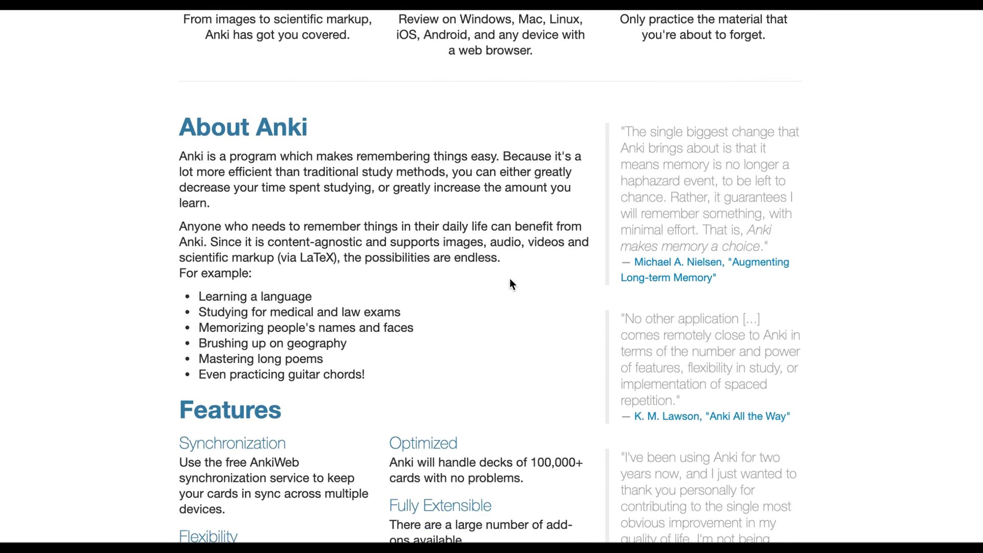
{"action": "scroll", "coordinate": [509, 278], "scroll_direction": "down", "scroll_amount": 8}
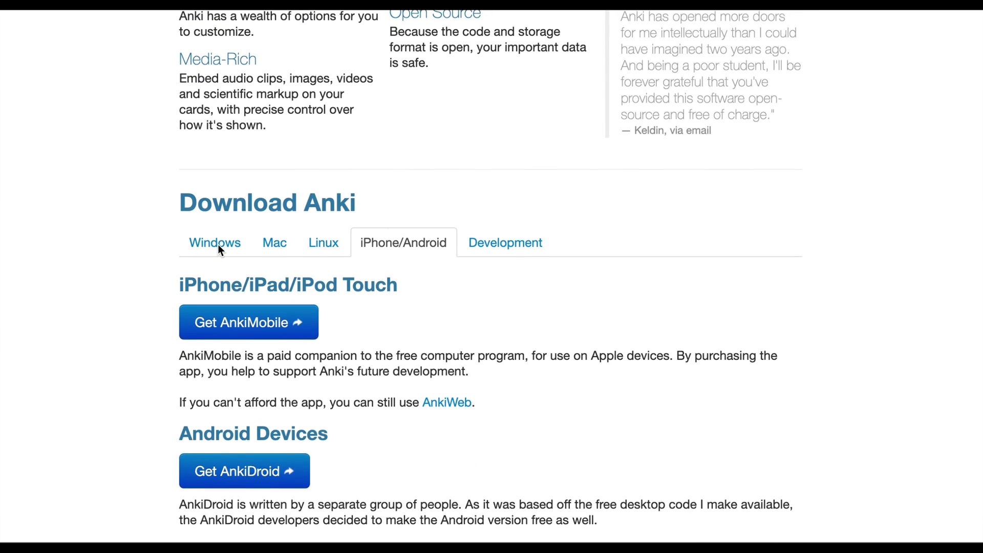
{"action": "left_click", "coordinate": [217, 244]}
{"action": "left_click", "coordinate": [279, 245]}
{"action": "left_click", "coordinate": [328, 243]}
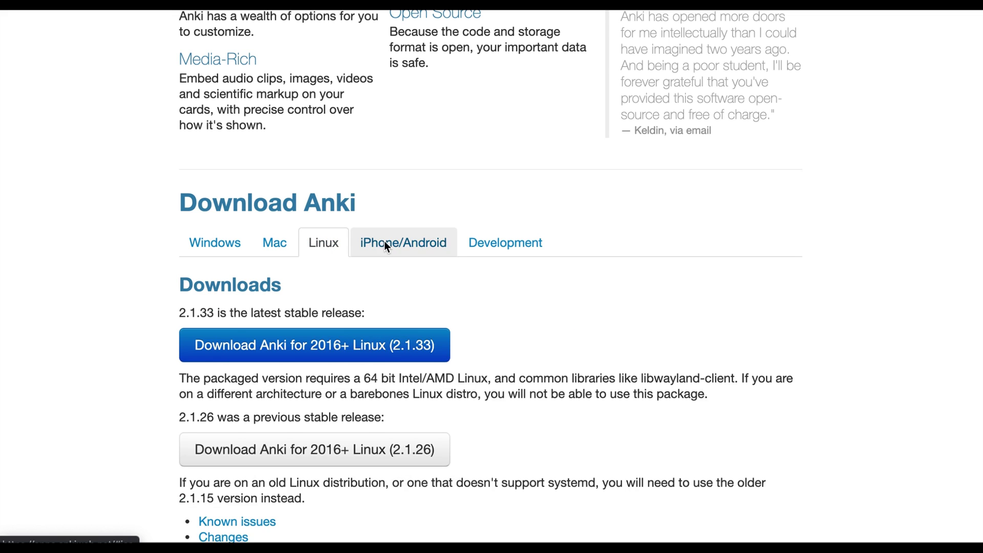
{"action": "left_click", "coordinate": [384, 241]}
{"action": "left_click", "coordinate": [483, 245]}
{"action": "scroll", "coordinate": [483, 245], "scroll_direction": "down", "scroll_amount": 1}
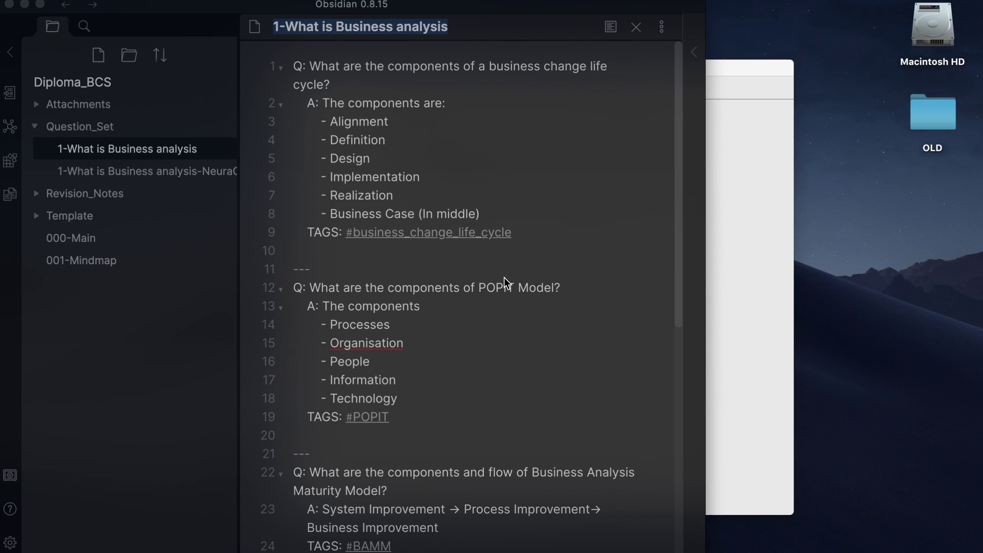
Generate the Anki import file from the note title with the obsidian-q workflow.
{"action": "left_click", "coordinate": [463, 29]}
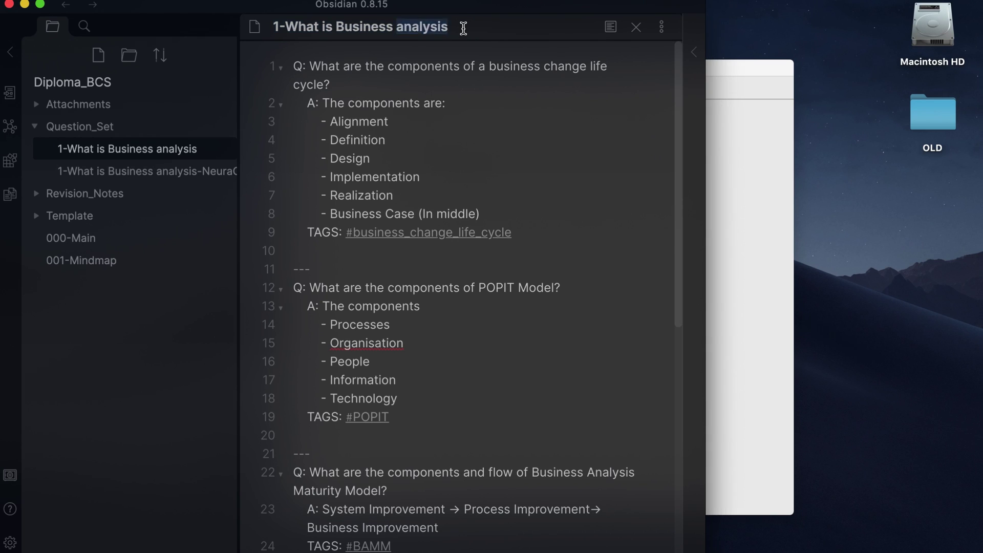
{"action": "triple_click", "coordinate": [463, 28]}
{"action": "key", "text": "super+c"}
{"action": "key", "text": "alt+space"}
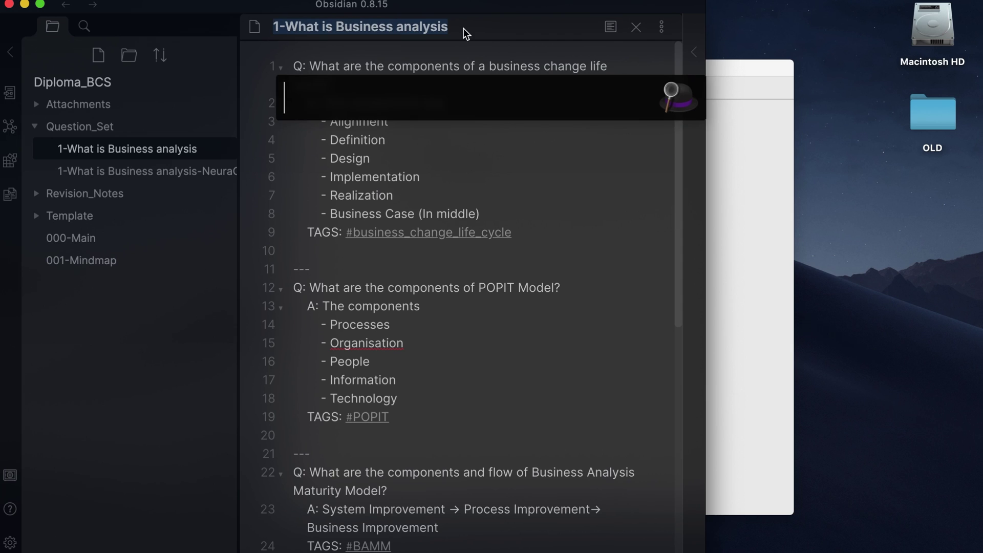
{"action": "type", "text": "obsidian-q"}
{"action": "key", "text": "super+v"}
{"action": "key", "text": "Return"}
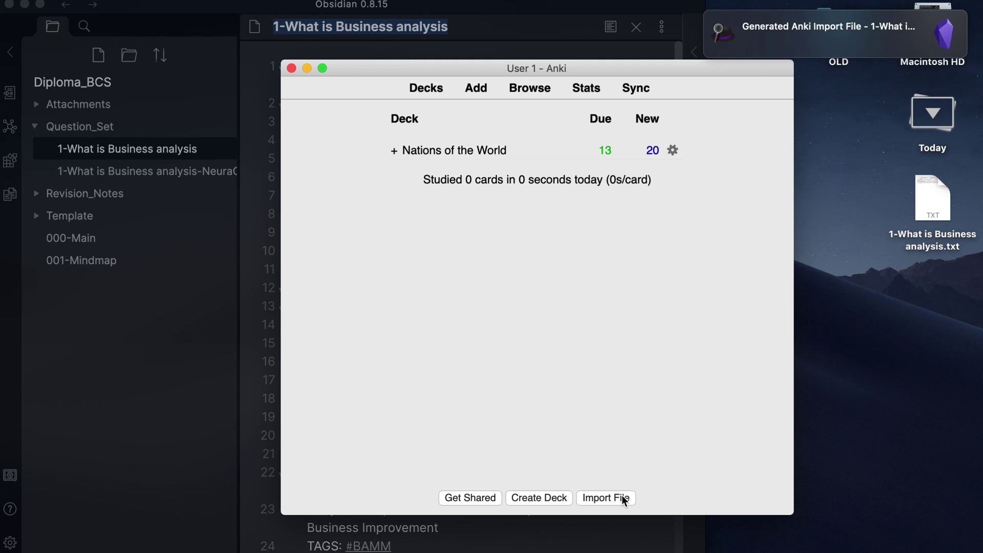
Import the generated txt question file into Anki.
{"action": "left_click", "coordinate": [605, 497]}
{"action": "left_click", "coordinate": [443, 101]}
{"action": "left_click", "coordinate": [778, 389]}
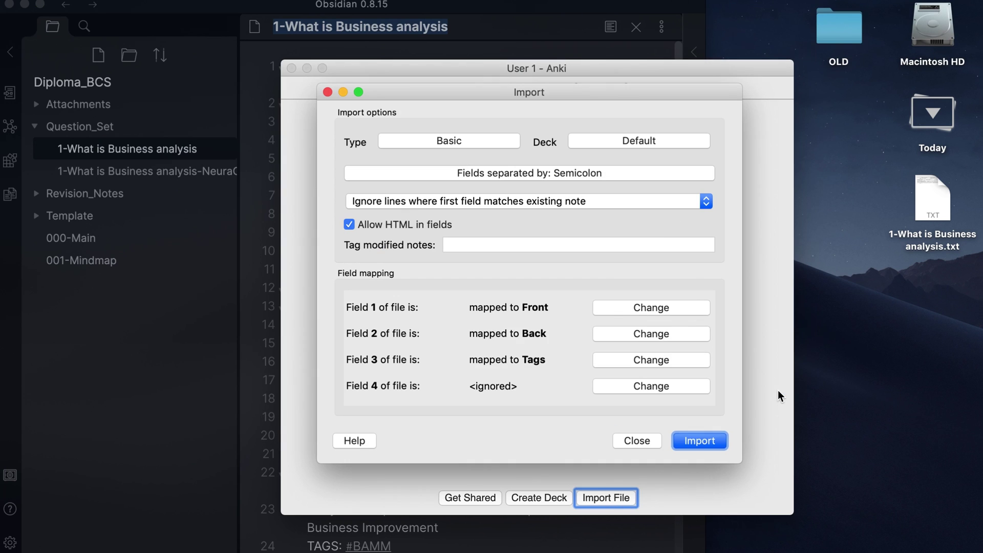
{"action": "left_click", "coordinate": [714, 440]}
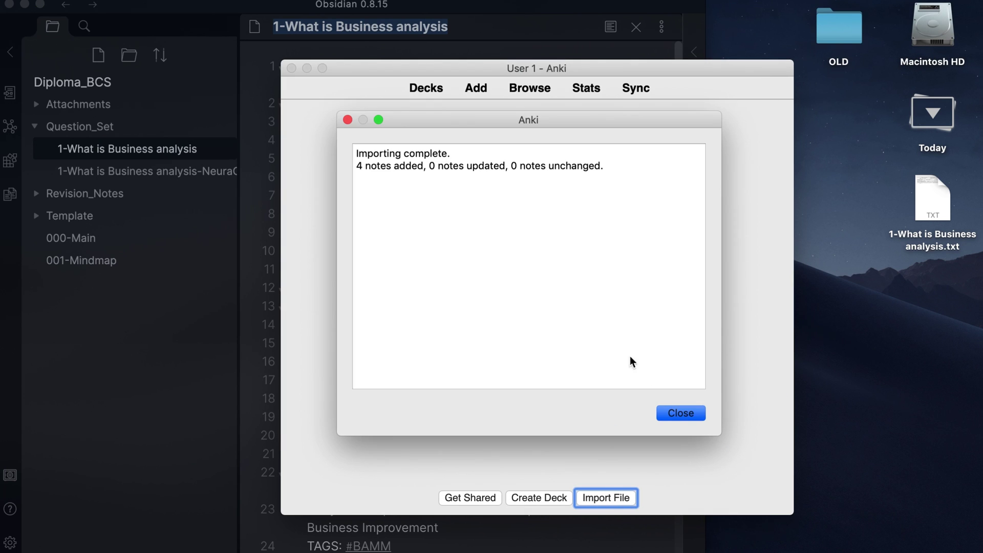
{"action": "left_click", "coordinate": [665, 412]}
Rename the Default deck to '1-What is Business analysis'.
{"action": "left_click", "coordinate": [672, 150]}
{"action": "left_click", "coordinate": [705, 164]}
{"action": "key", "text": "super+v"}
{"action": "left_click", "coordinate": [645, 139]}
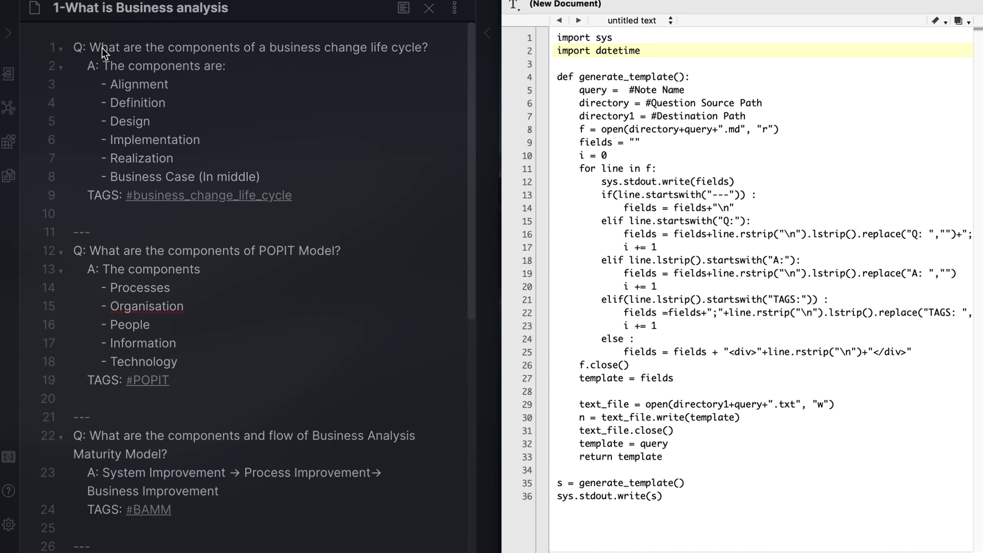
{"action": "left_click", "coordinate": [873, 274]}
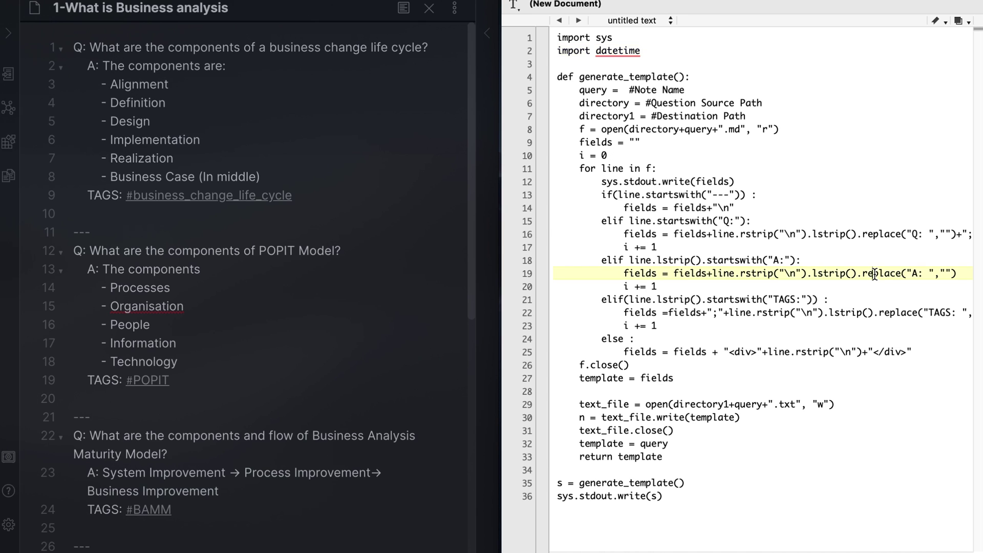
{"action": "left_click", "coordinate": [884, 313]}
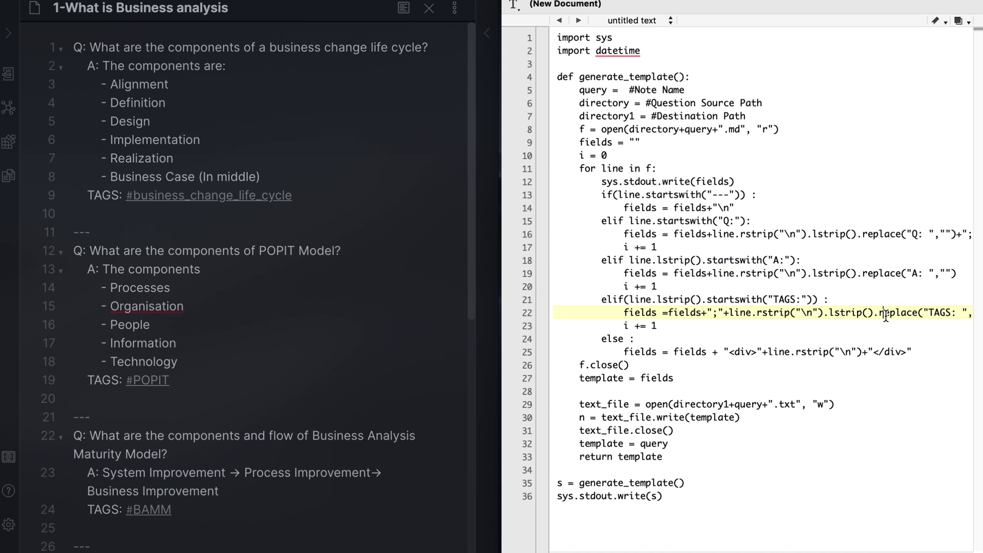
{"action": "left_click", "coordinate": [702, 198]}
{"action": "left_click", "coordinate": [699, 404]}
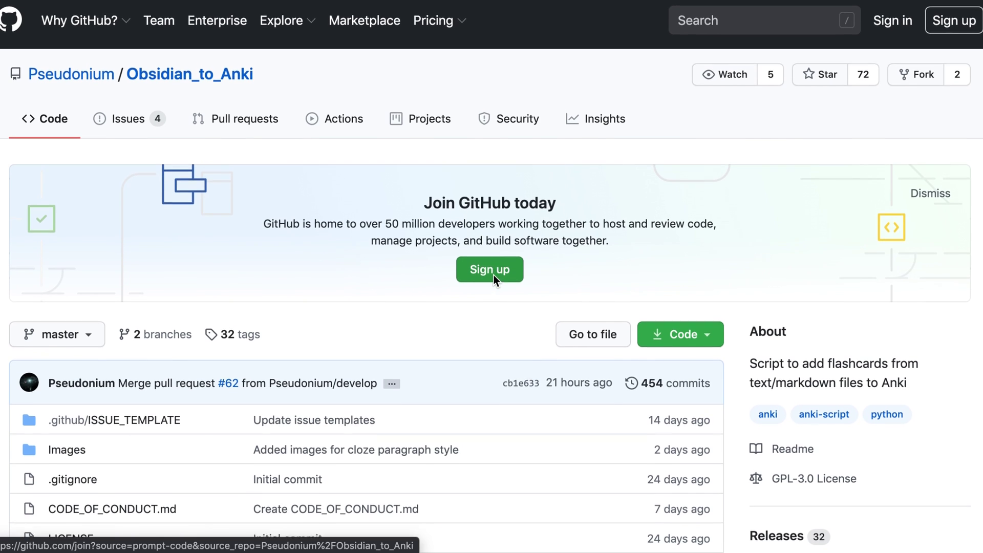
Read down the Obsidian_to_Anki README to its flashcard syntax examples, then nest the business analysis deck under BCS-Diploma.
{"action": "scroll", "coordinate": [493, 280], "scroll_direction": "down", "scroll_amount": 5}
{"action": "scroll", "coordinate": [493, 276], "scroll_direction": "down", "scroll_amount": 8}
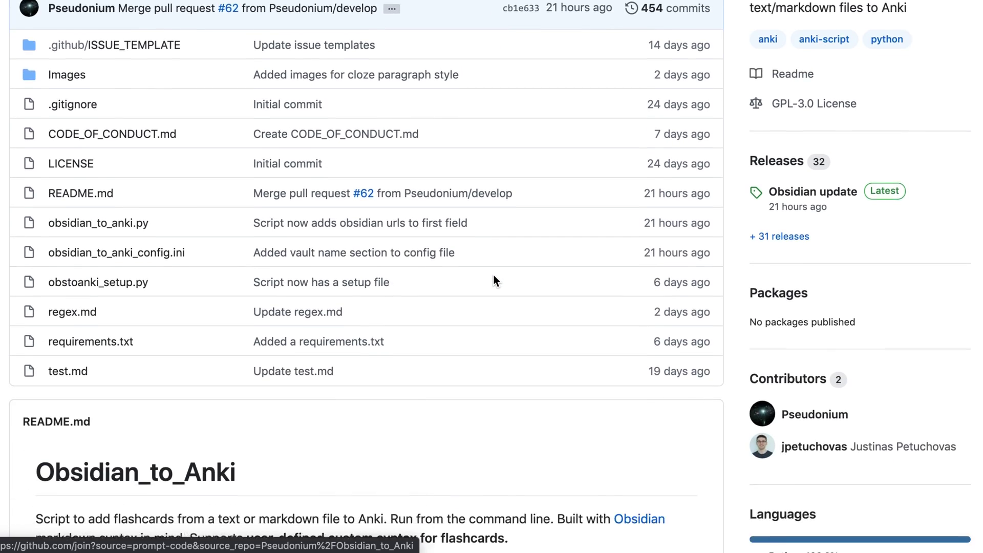
{"action": "scroll", "coordinate": [495, 280], "scroll_direction": "down", "scroll_amount": 9}
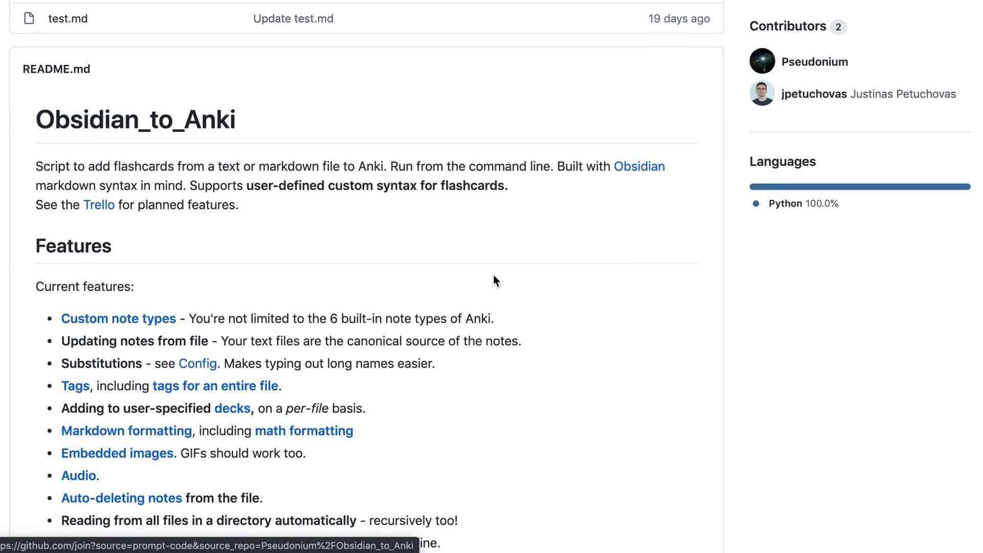
{"action": "scroll", "coordinate": [494, 280], "scroll_direction": "down", "scroll_amount": 8}
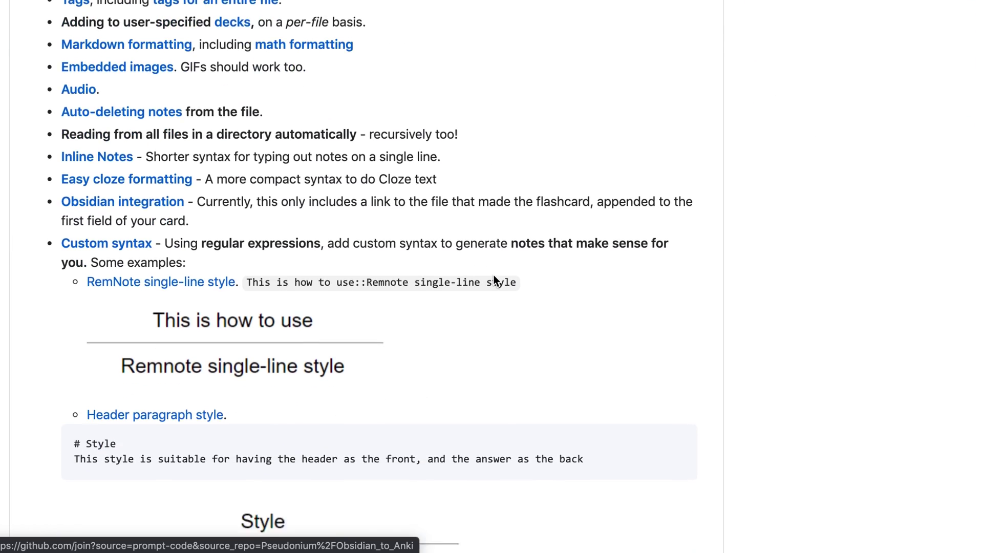
{"action": "scroll", "coordinate": [494, 280], "scroll_direction": "down", "scroll_amount": 15}
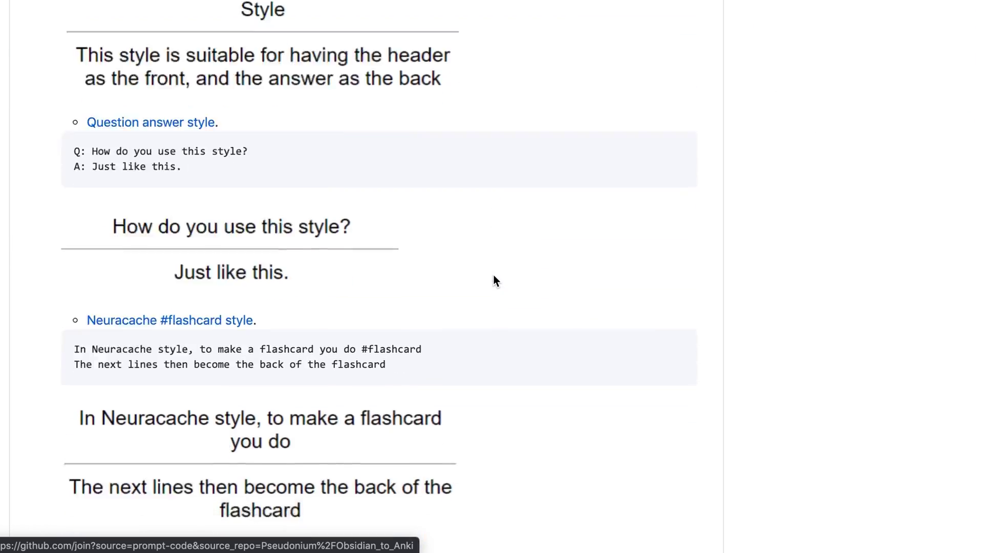
{"action": "scroll", "coordinate": [493, 280], "scroll_direction": "down", "scroll_amount": 6}
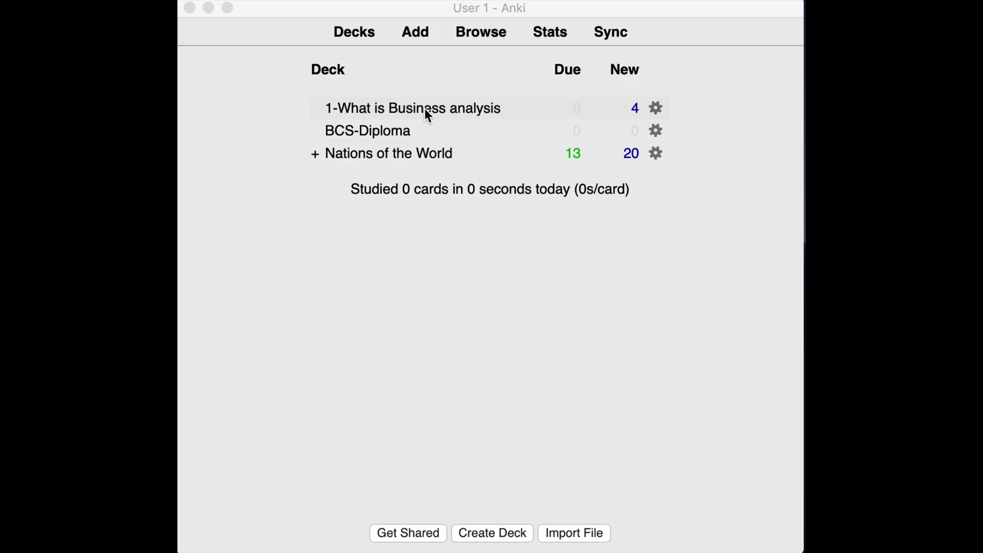
{"action": "left_click_drag", "start_coordinate": [425, 109], "coordinate": [434, 148]}
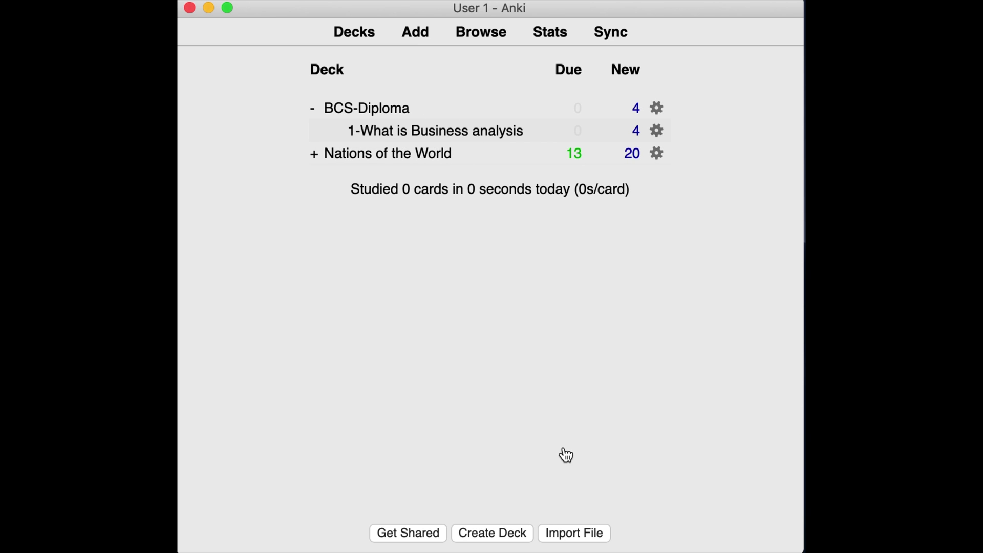
Study the 1-What is Business analysis deck, revealing the POPIT card's answer and rating it Easy.
{"action": "left_click", "coordinate": [500, 134]}
{"action": "left_click", "coordinate": [588, 148]}
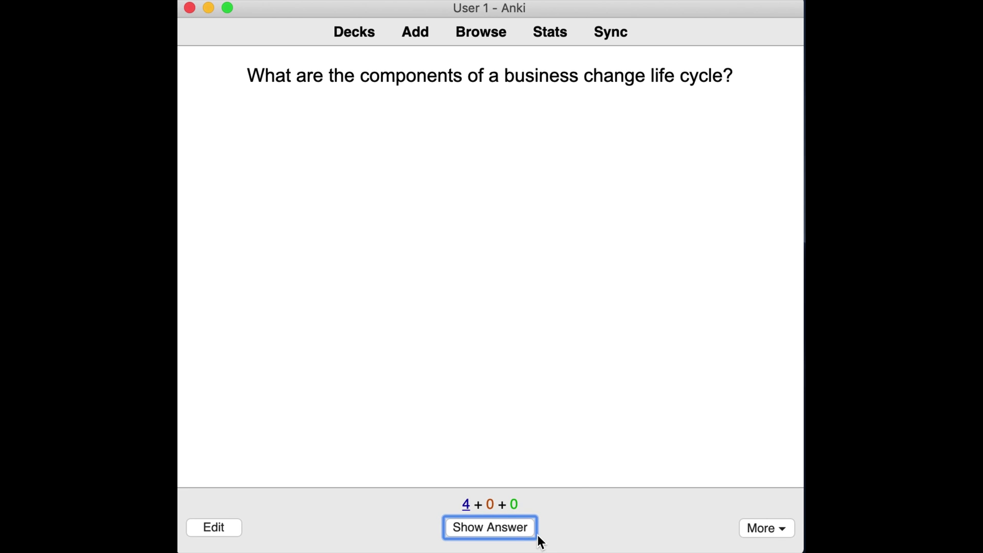
{"action": "left_click", "coordinate": [516, 529]}
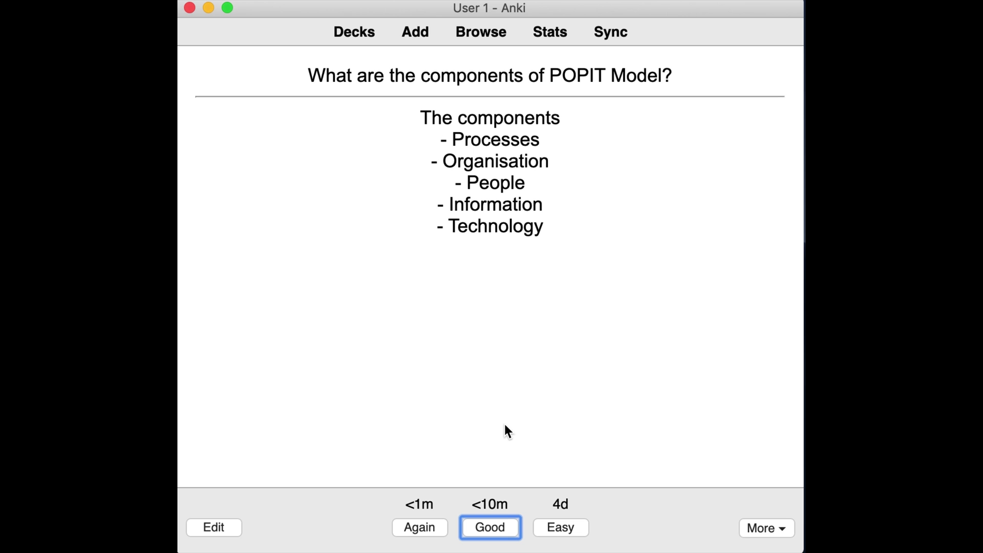
{"action": "left_click", "coordinate": [545, 529]}
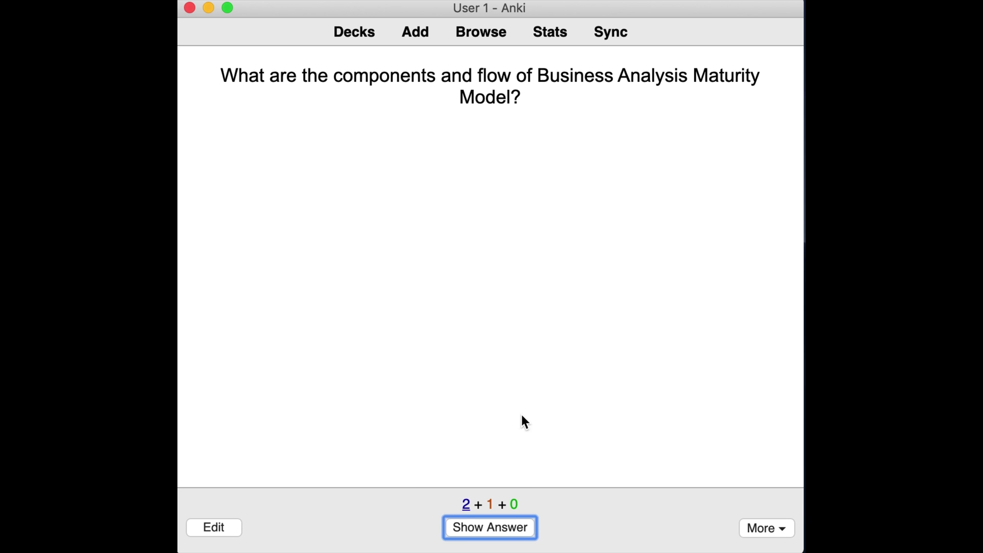